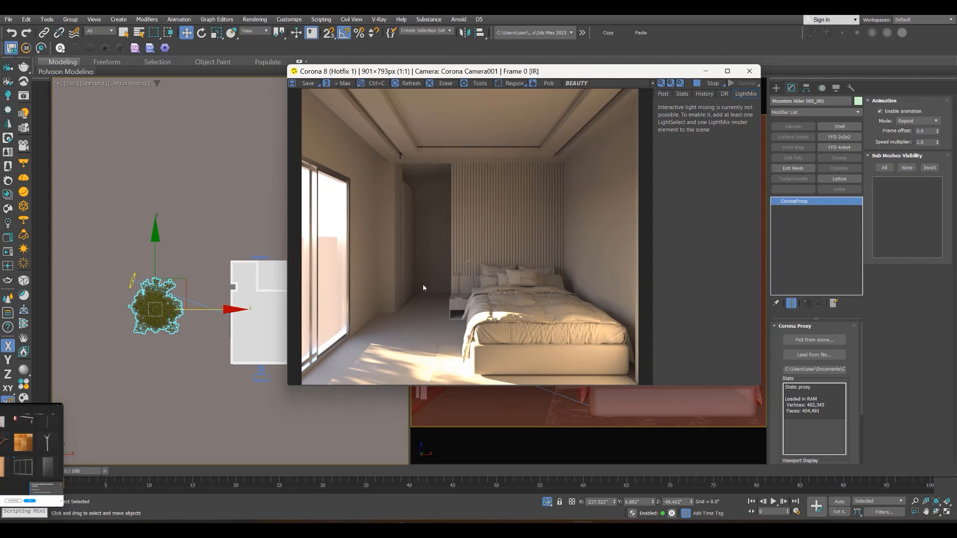
scroll(447, 204, up, 1)
scroll(448, 205, down, 1)
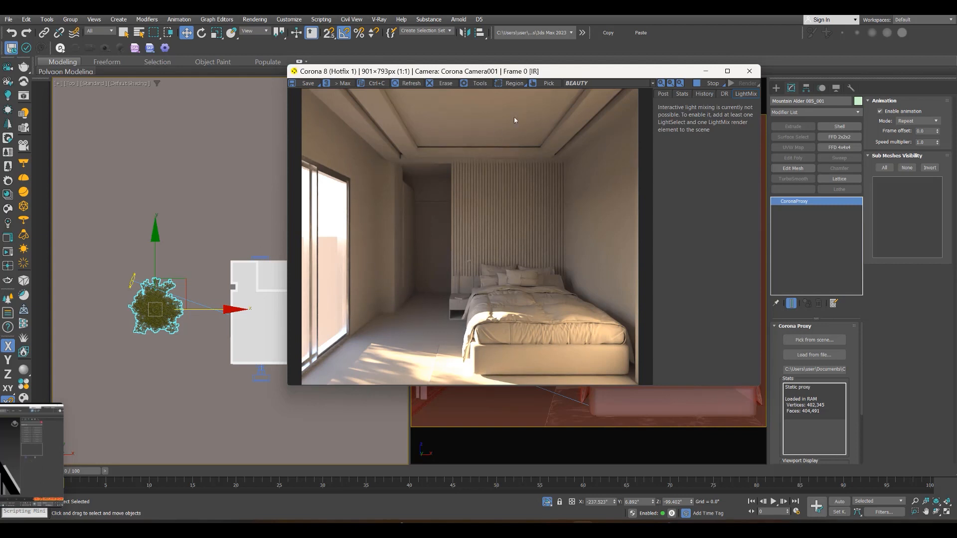
Switch to Chrome, search Google for "hdri haven" and open the HDRi Haven website
drag(569, 75, 672, 120)
key(alt+Tab)
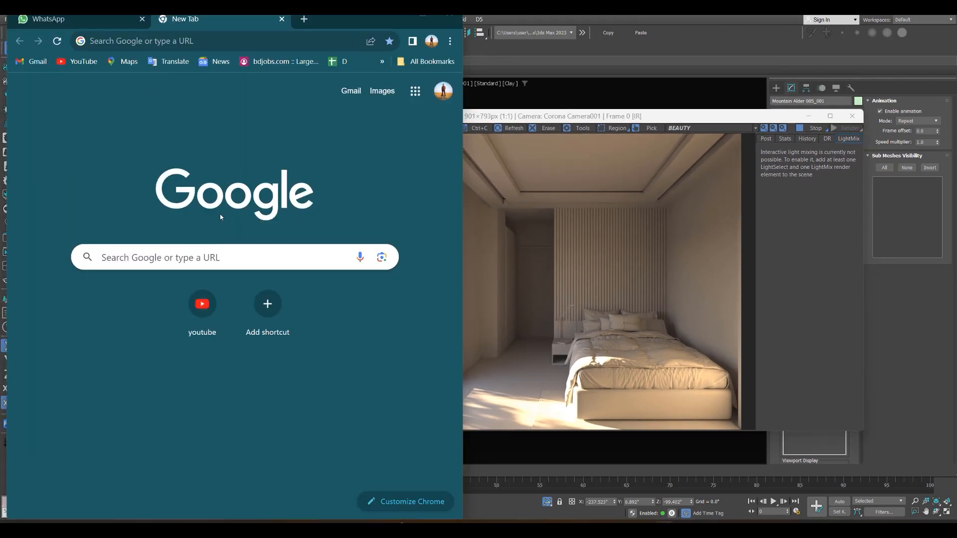
click(211, 255)
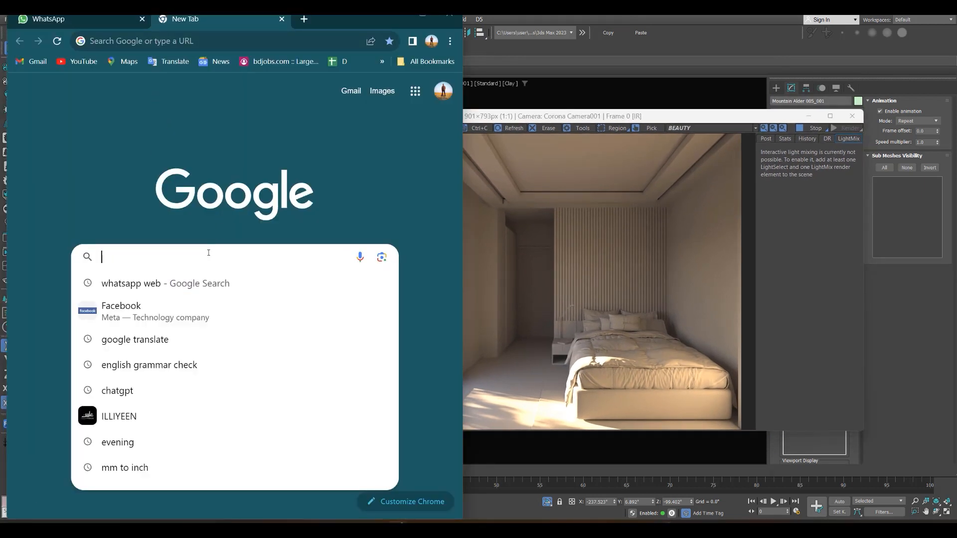
text(hdri)
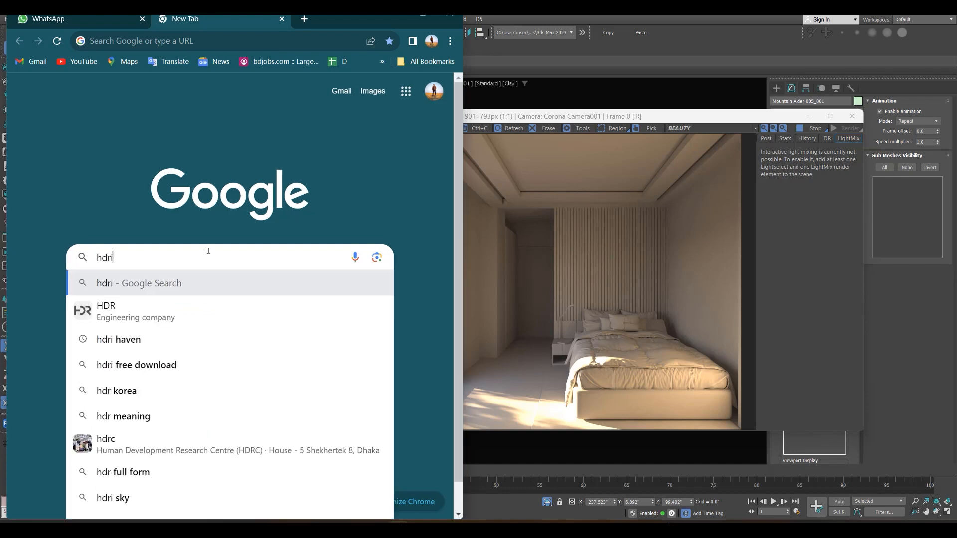
click(160, 309)
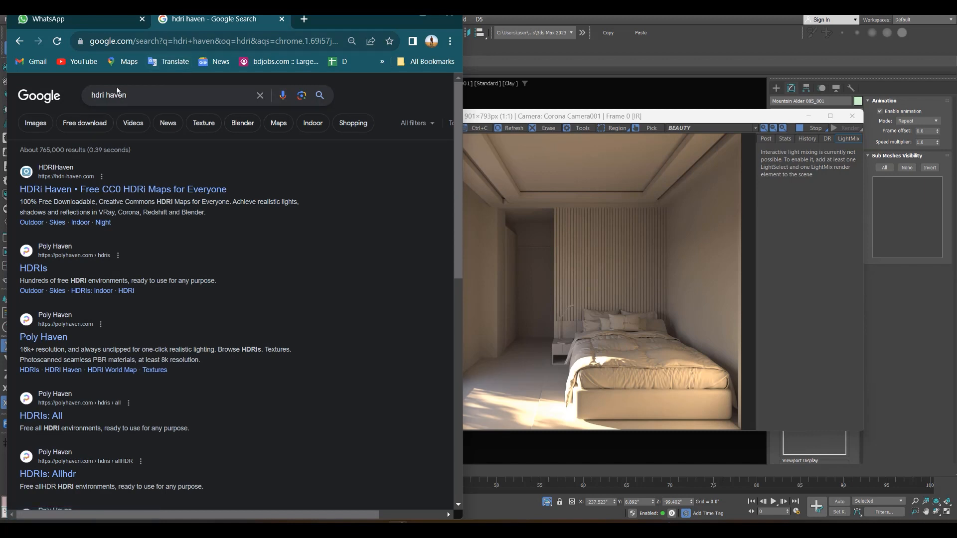
click(75, 190)
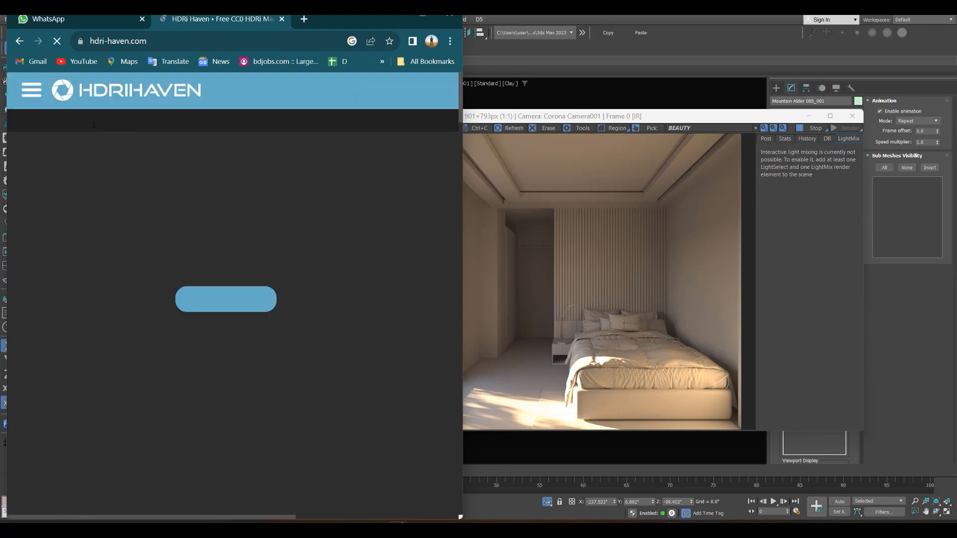
Browse the Outdoor category of HDRI maps, dismiss the advertisement, and open the Foggy Sunrise Field map
scroll(172, 112, down, 6)
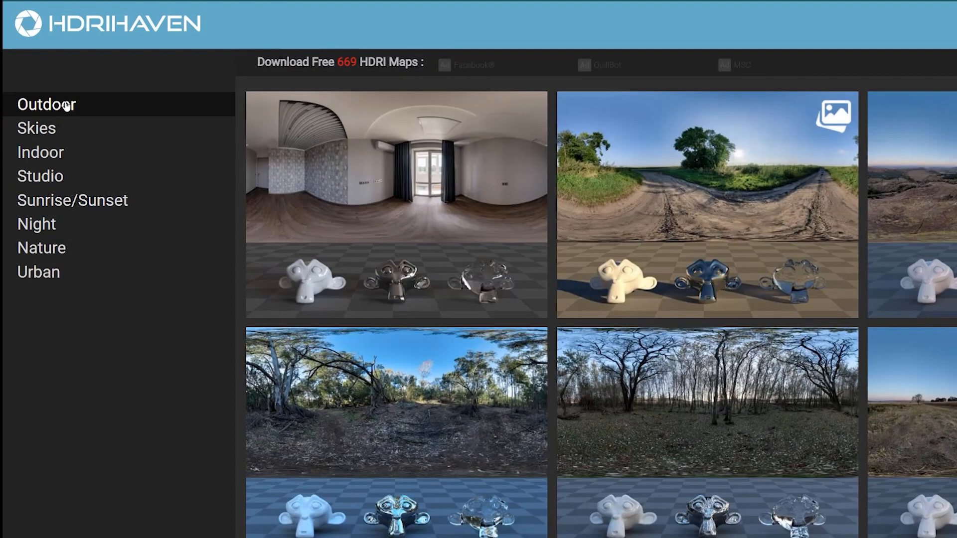
click(52, 105)
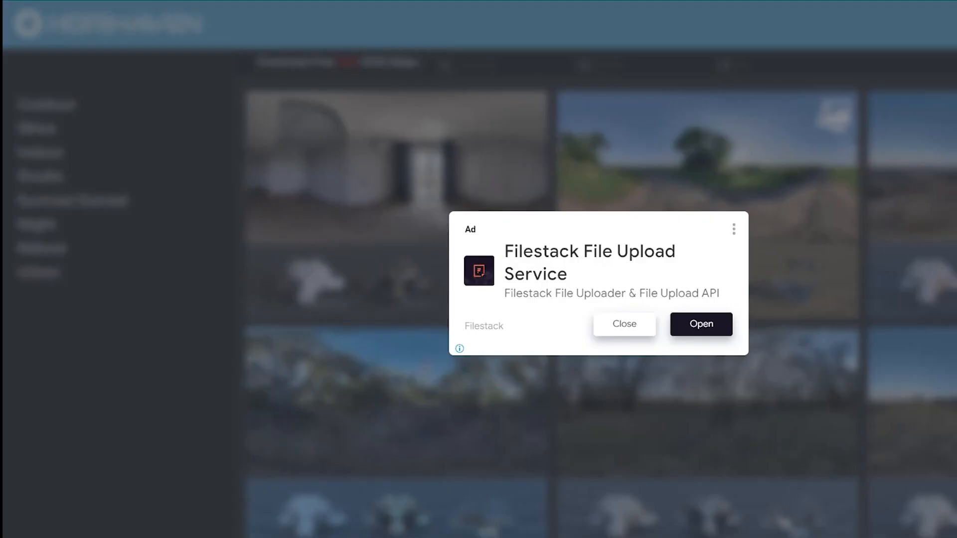
click(878, 142)
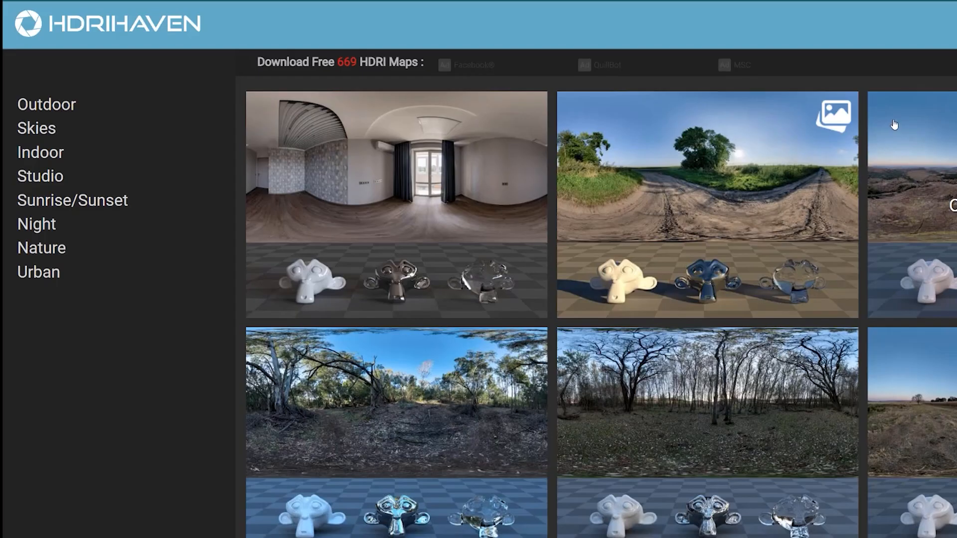
scroll(897, 128, down, 2)
scroll(898, 127, down, 2)
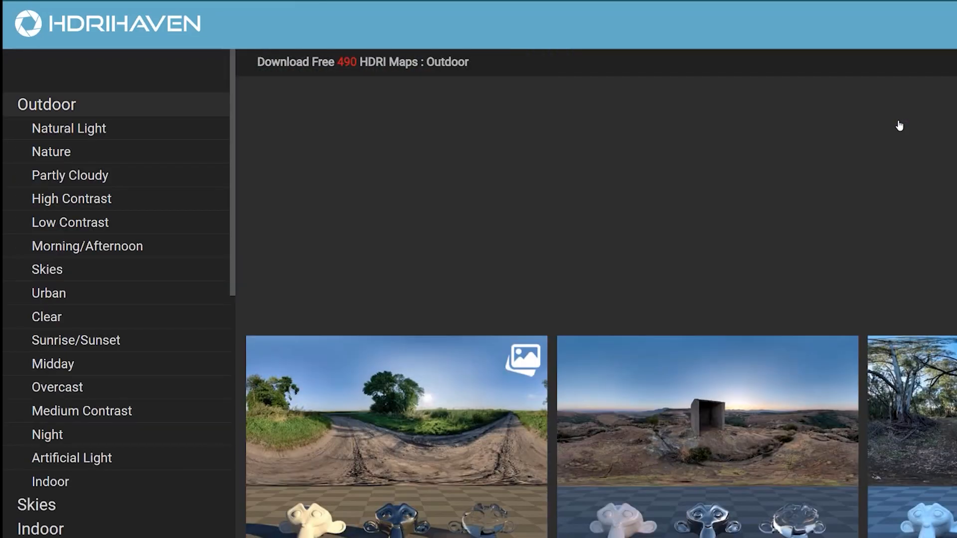
scroll(899, 125, down, 8)
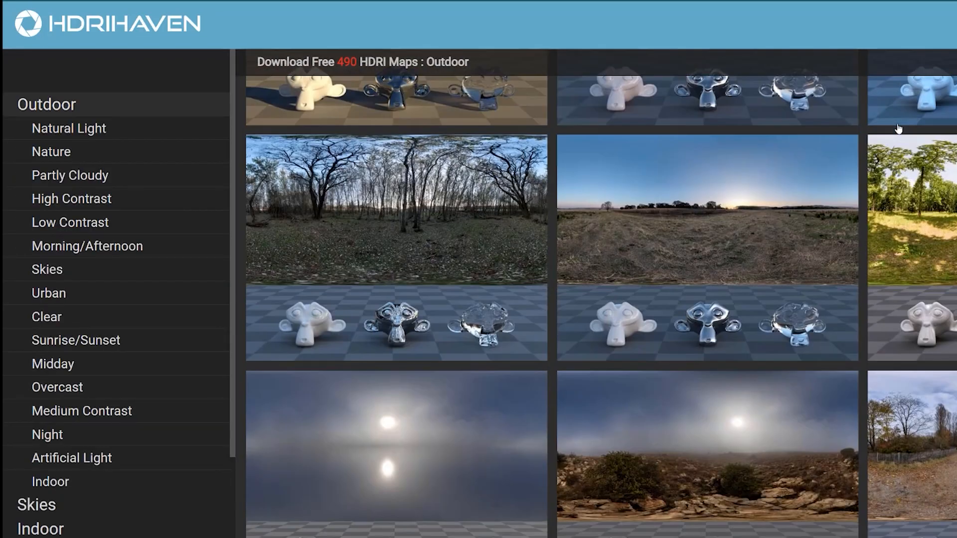
scroll(898, 129, down, 10)
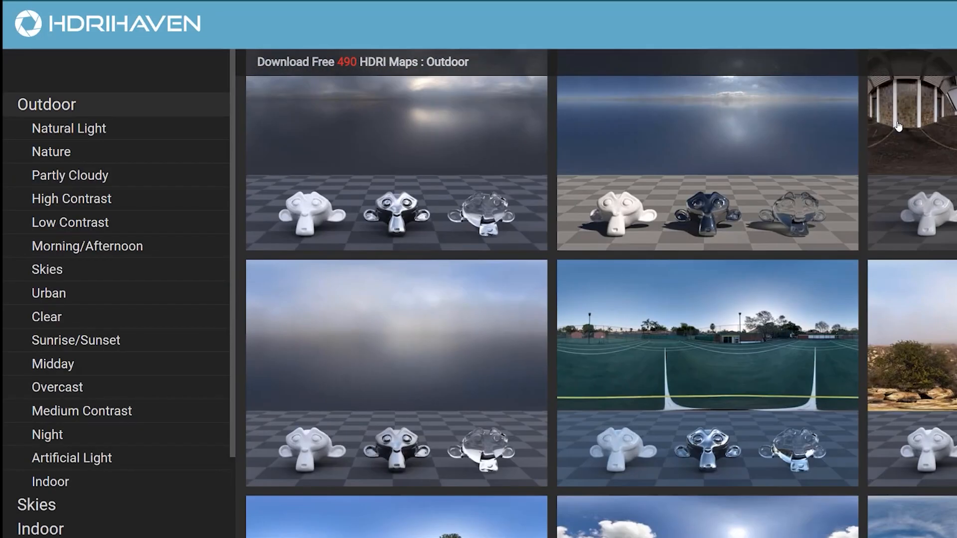
scroll(897, 129, down, 5)
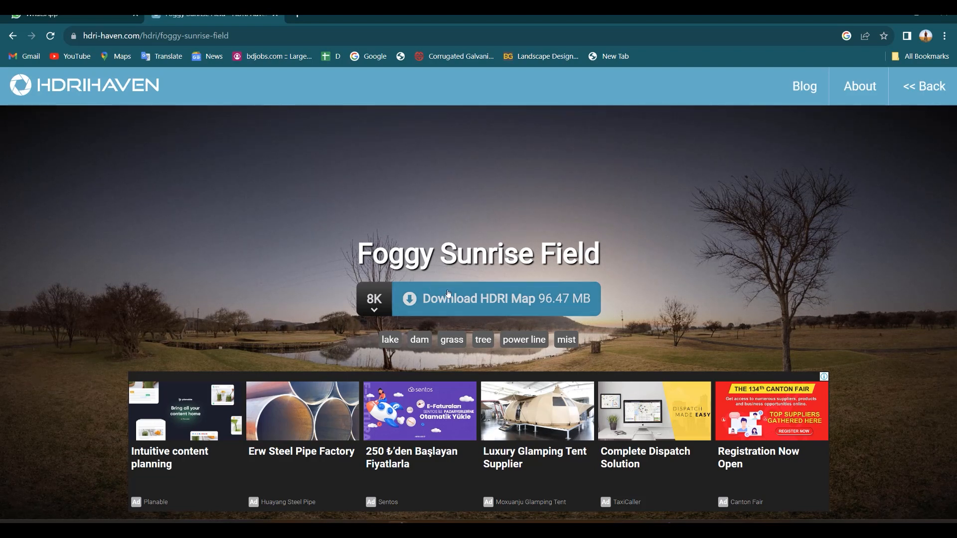
Download the Foggy Sunrise Field HDRI map at 8K resolution and return to 3ds Max
mouse_move(374, 303)
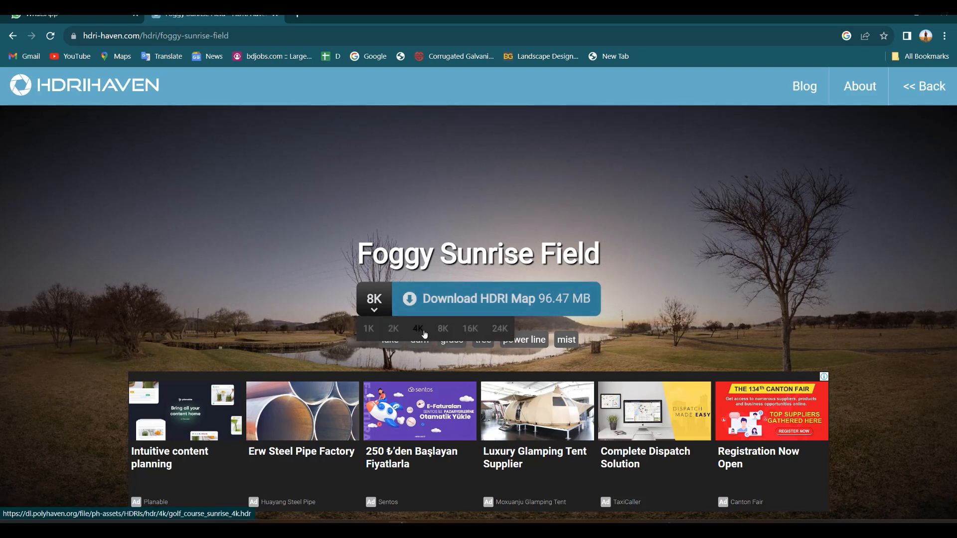
click(411, 302)
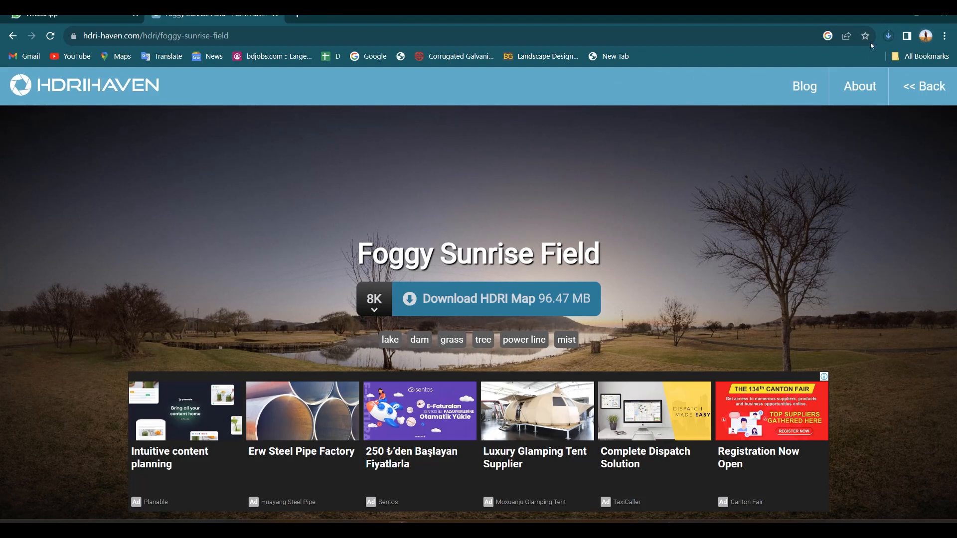
click(890, 16)
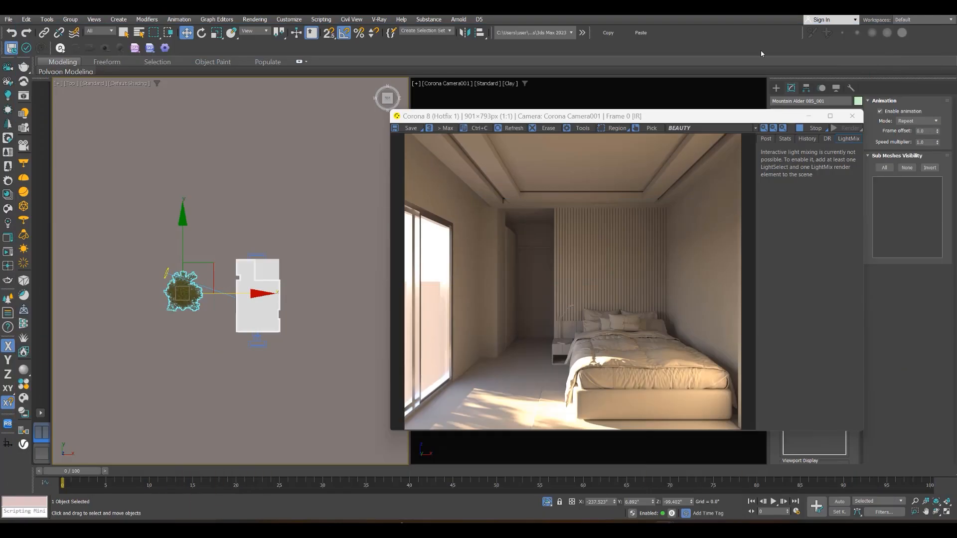
Replace the Skylight environment map in the Environment and Effects settings with a CoronaBitmap
scroll(428, 315, up, 2)
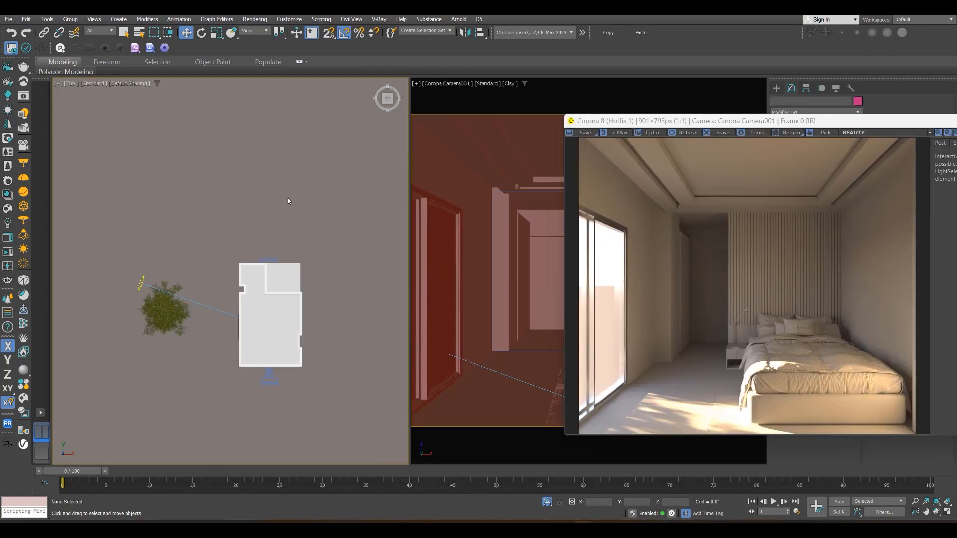
key(8)
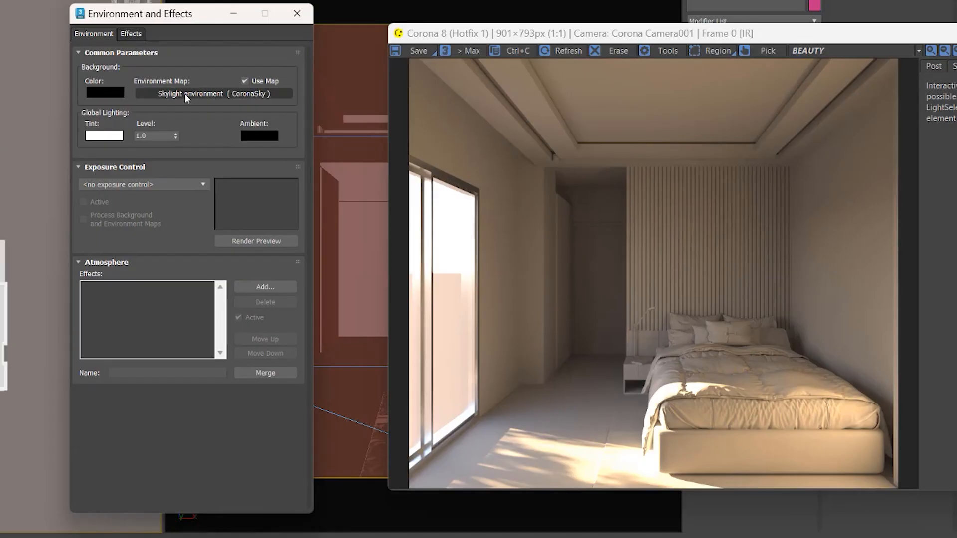
click(424, 162)
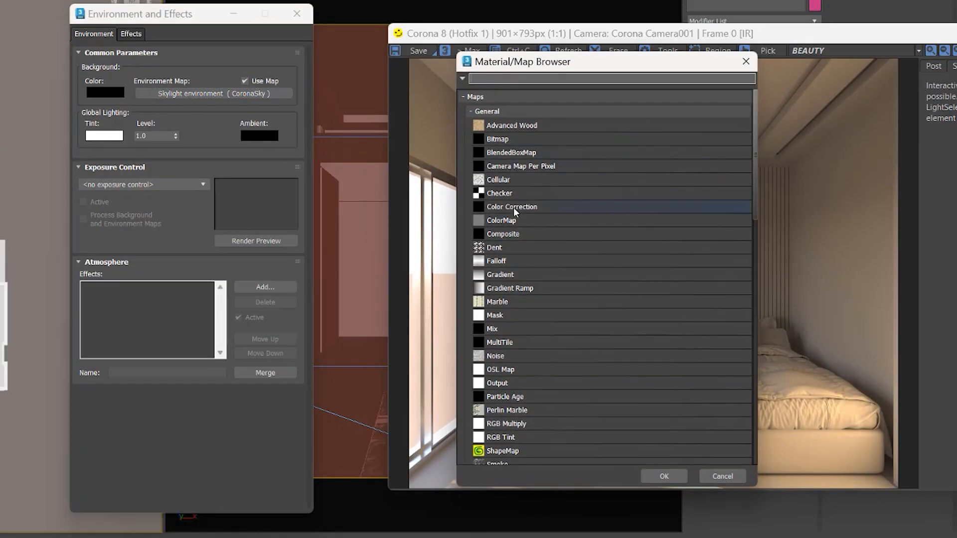
scroll(515, 209, down, 10)
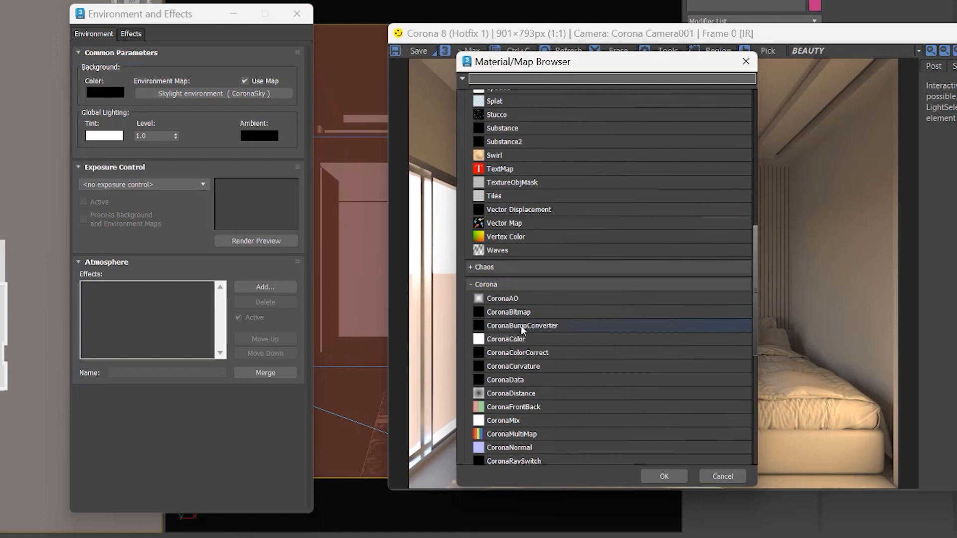
double_click(509, 312)
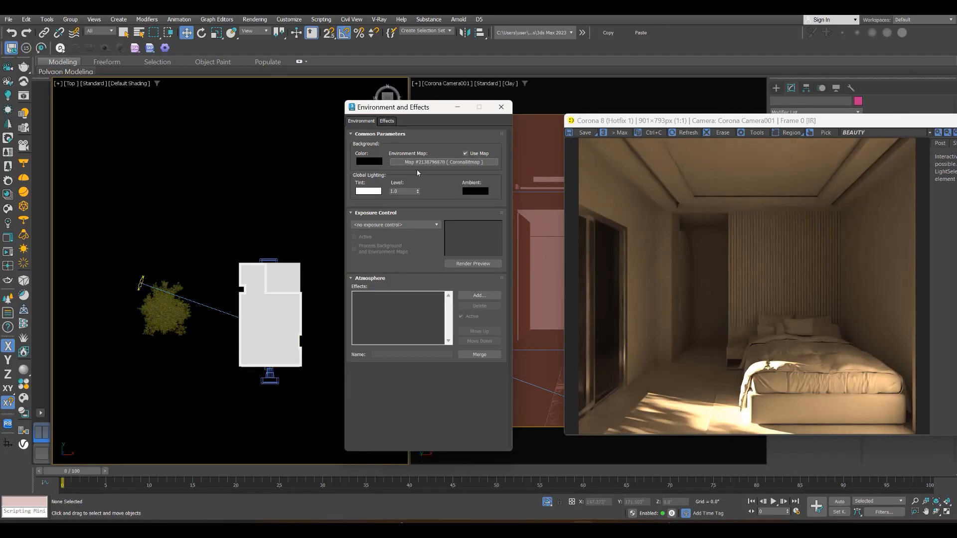
Reassign the environment map as a CoronaBitmap and load golf_course_sunrise_8k.hdr from the "s b 3" folder into it
click(452, 162)
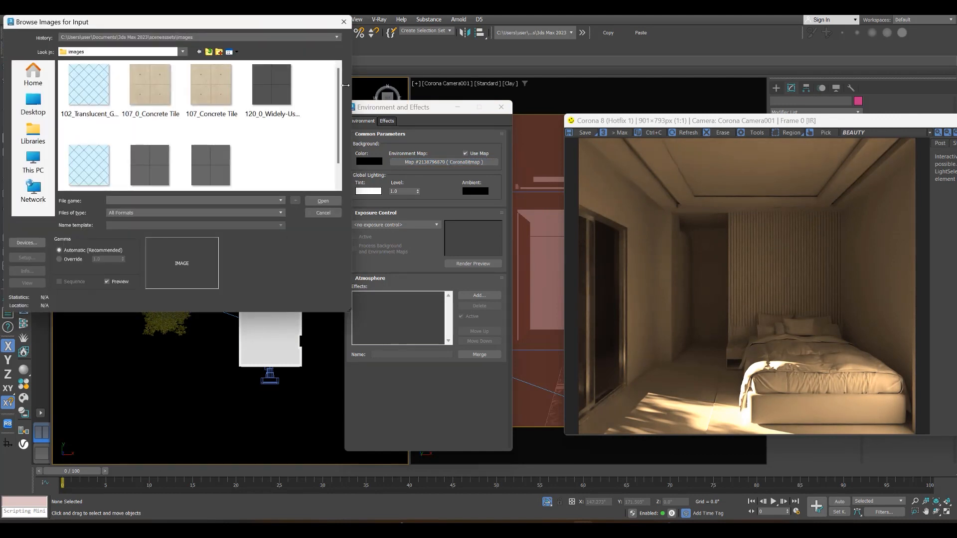
scroll(150, 159, down, 1)
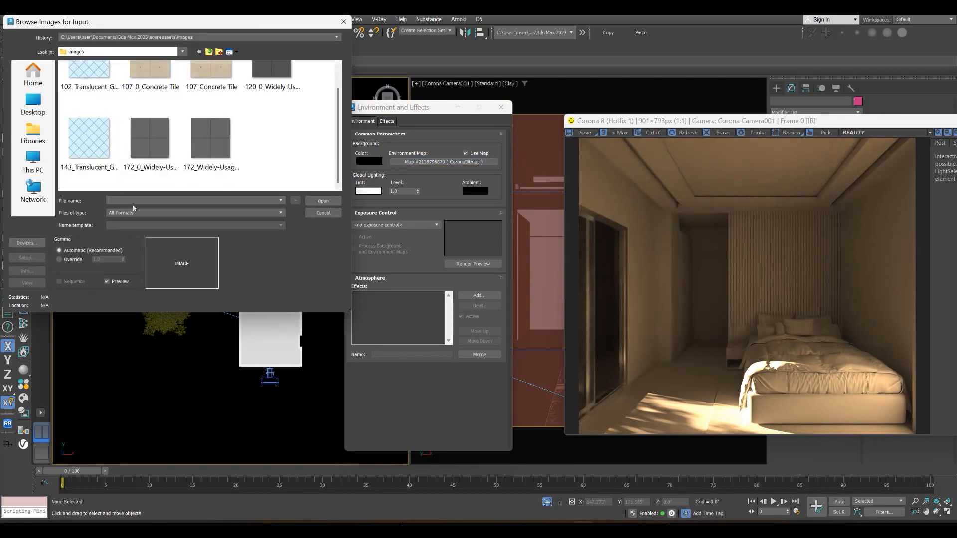
key(ctrl+v)
click(322, 200)
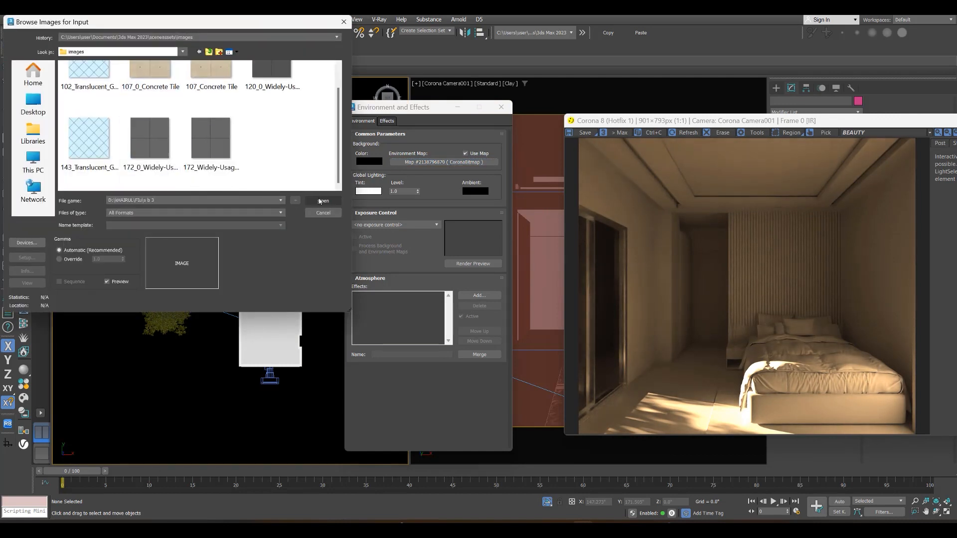
scroll(222, 158, down, 1)
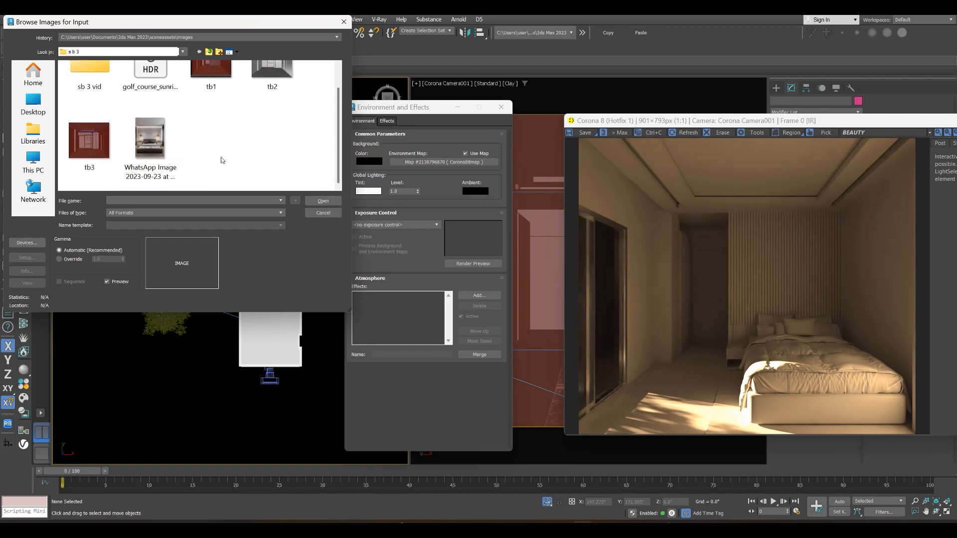
scroll(222, 160, up, 1)
click(150, 88)
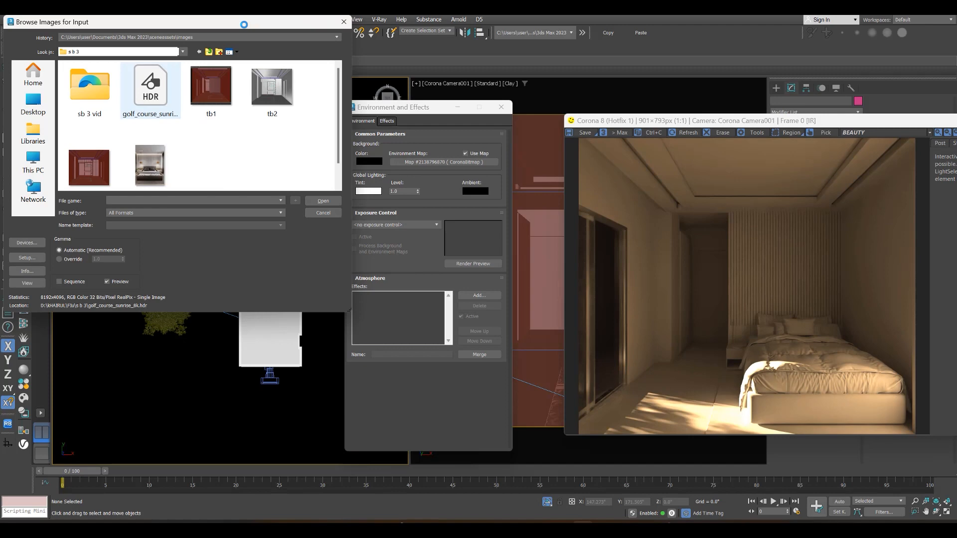
click(149, 218)
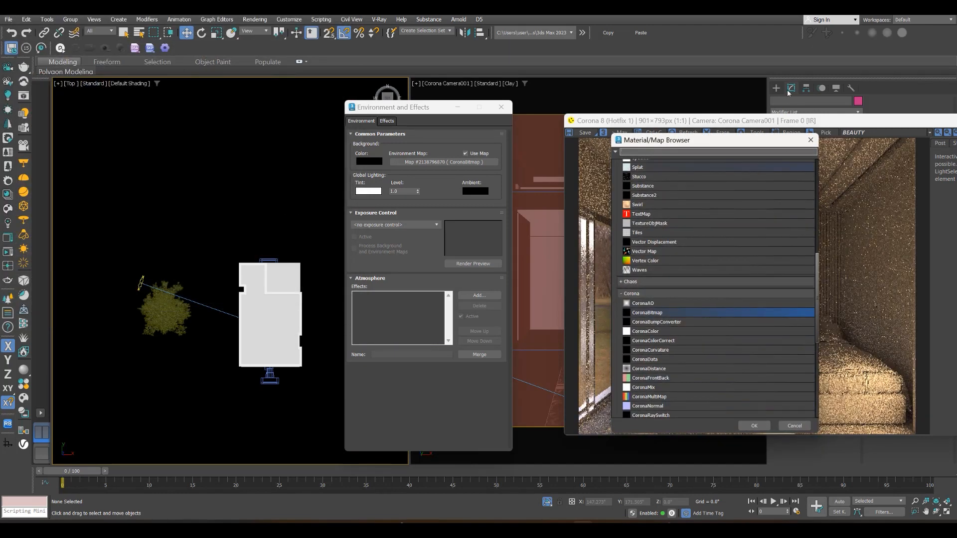
click(754, 426)
scroll(638, 264, up, 1)
scroll(637, 264, down, 1)
click(259, 208)
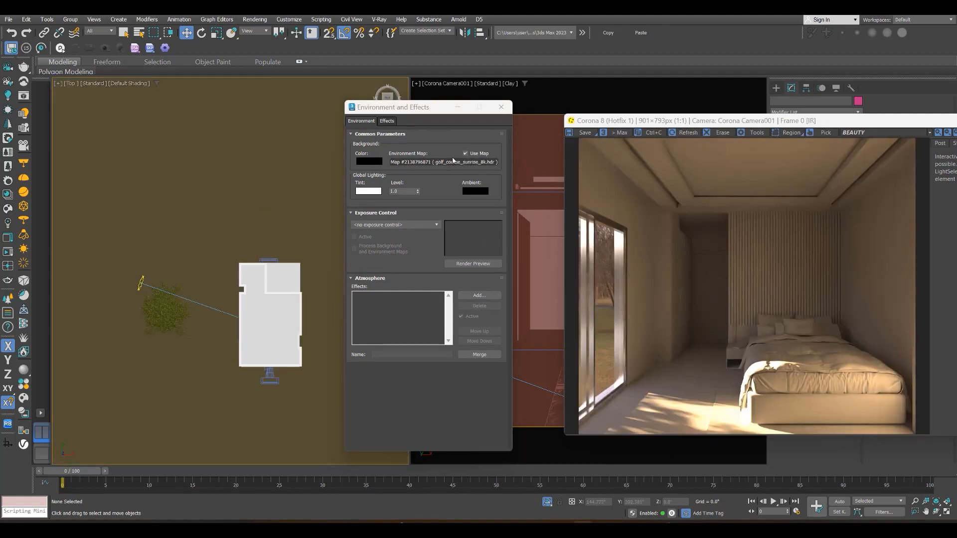
Open the Material Editor beside the environment settings and place the HDRI environment map in a sample slot
drag(427, 108, 145, 113)
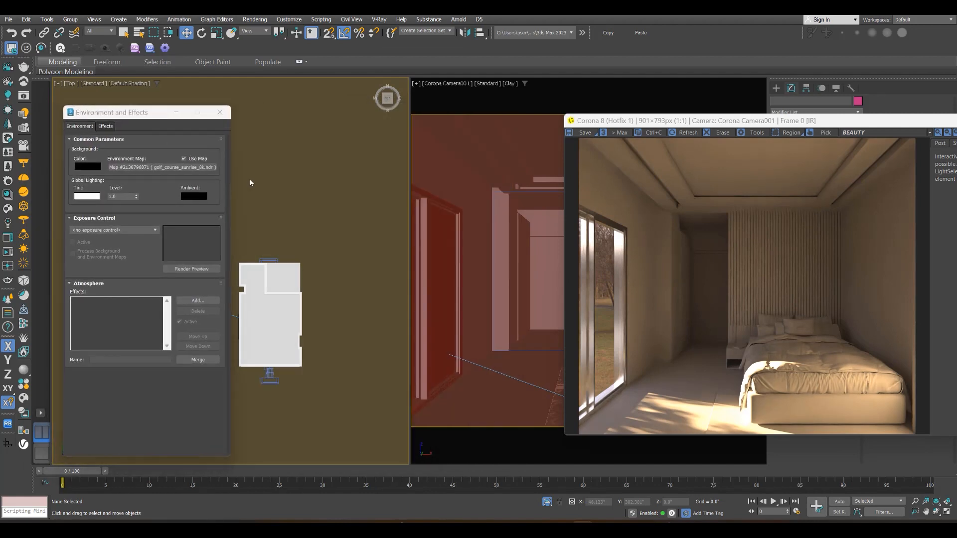
key(m)
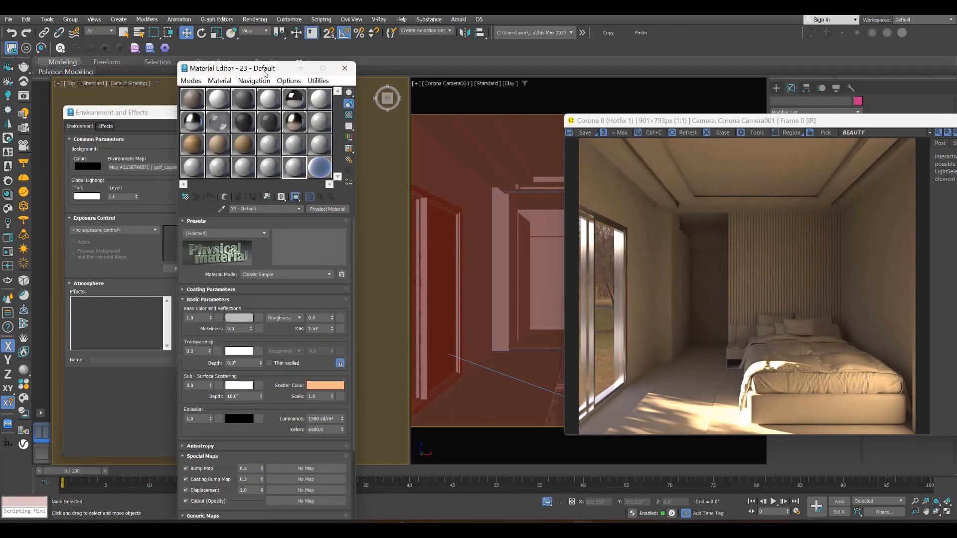
drag(265, 74, 334, 78)
drag(159, 165, 327, 322)
click(313, 369)
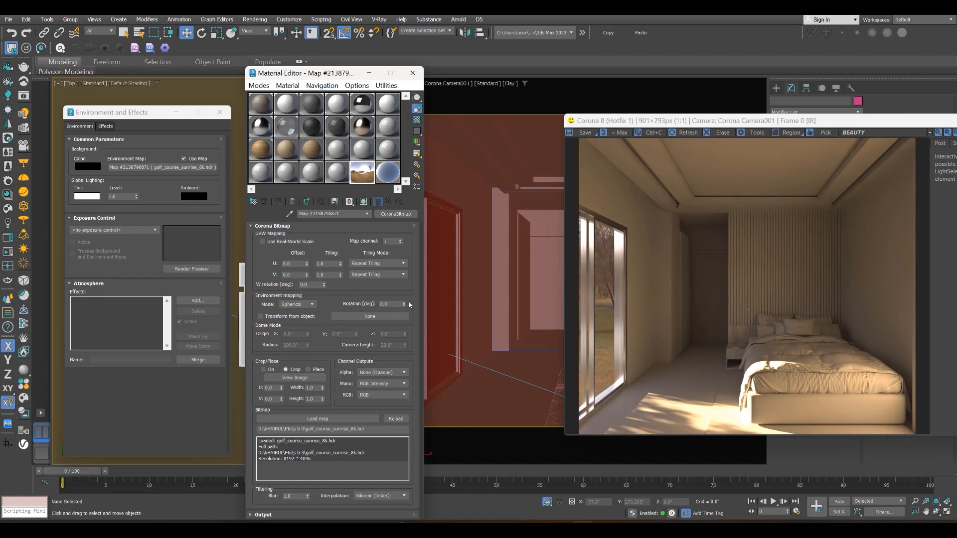
Set the HDRI map's environment rotation to about 96.5 degrees and its map channel to 99
drag(404, 305, 399, 226)
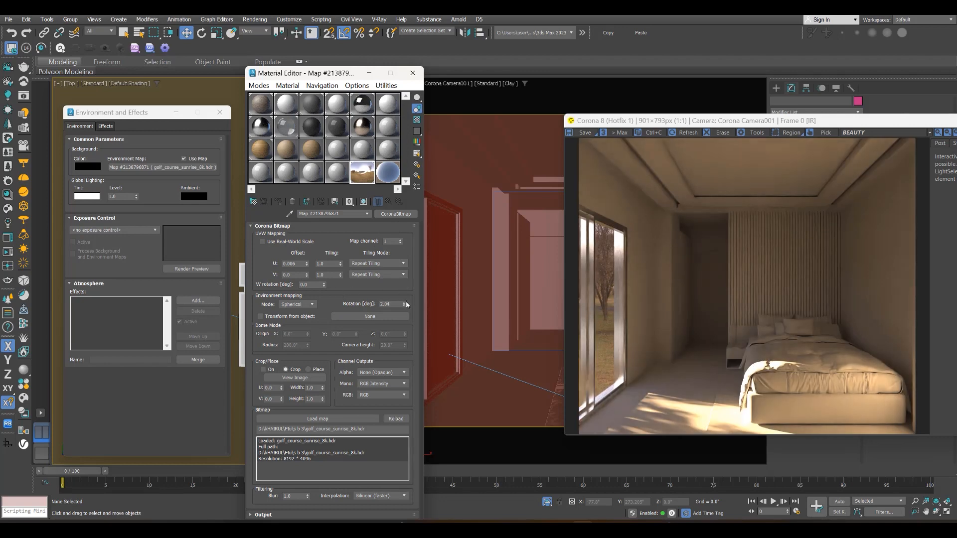
drag(403, 304, 399, 234)
drag(396, 510, 396, 491)
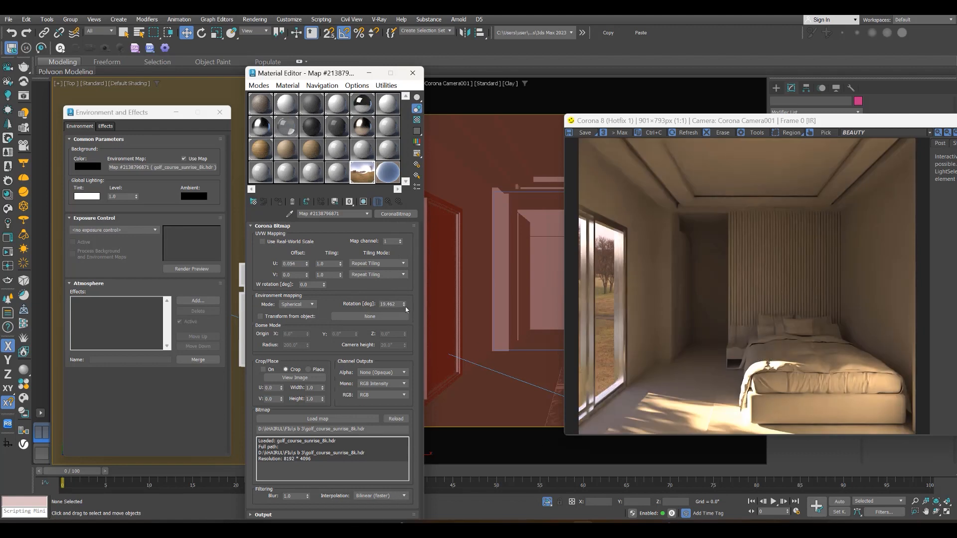
drag(403, 298, 378, 241)
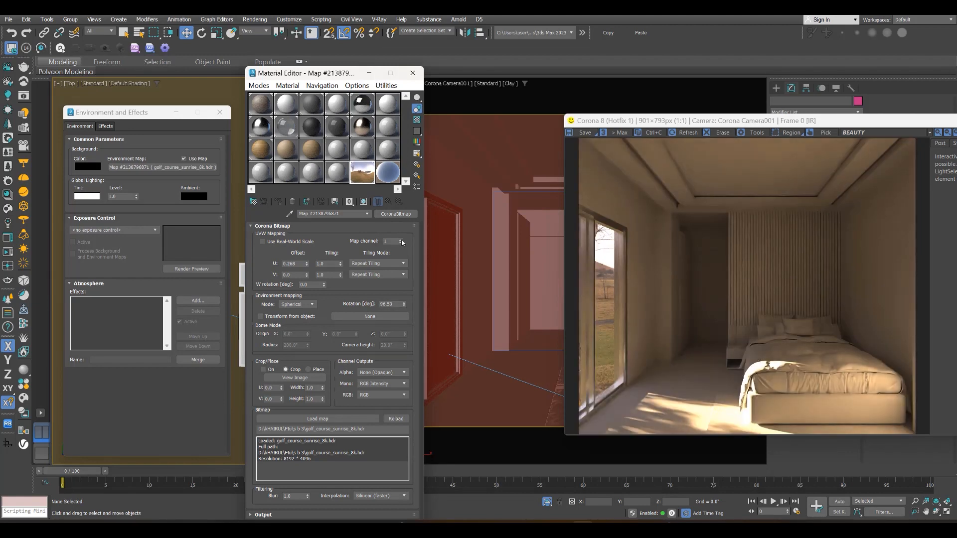
drag(400, 242, 398, 239)
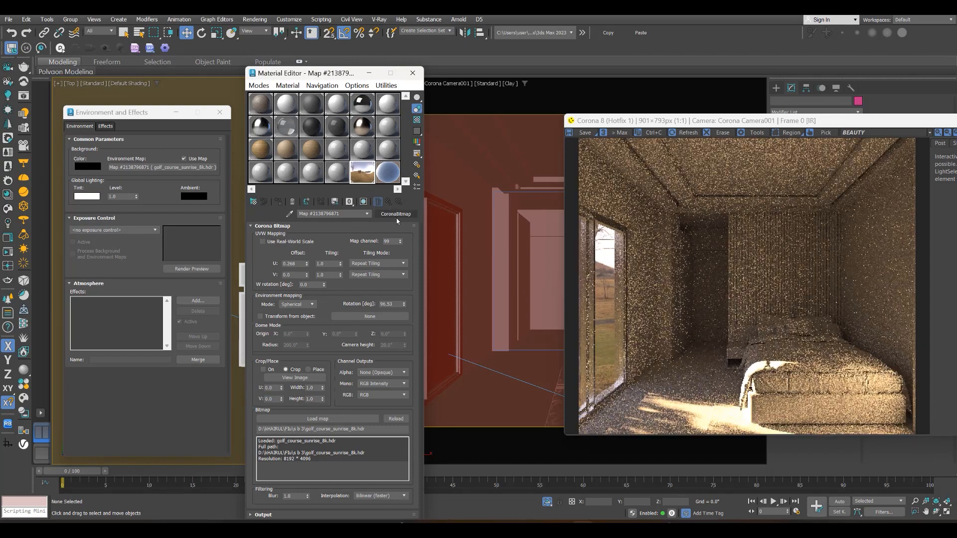
Set the HDRI map's environment rotation to about 138.1 degrees
drag(401, 243, 390, 191)
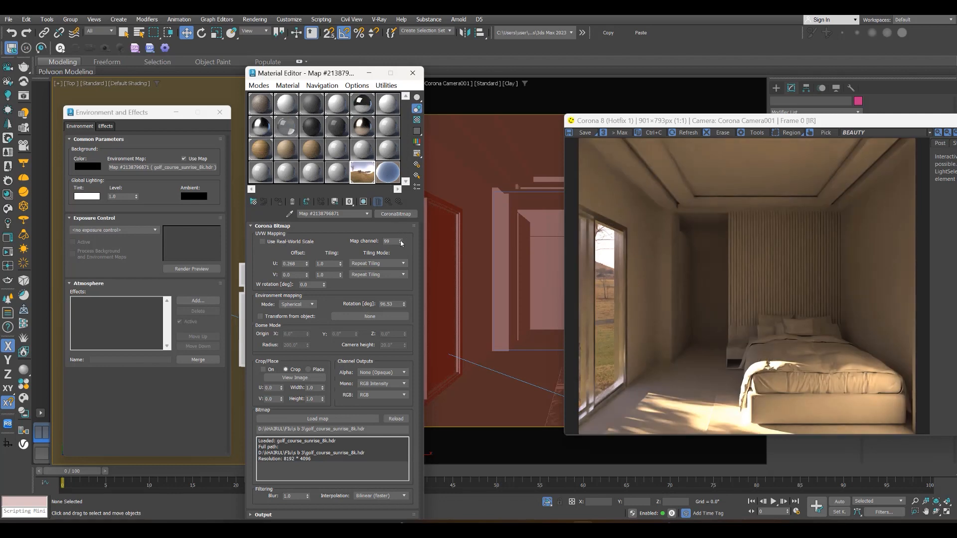
mouse_move(405, 306)
mouse_down()
mouse_move(400, 280)
mouse_move(401, 312)
mouse_up()
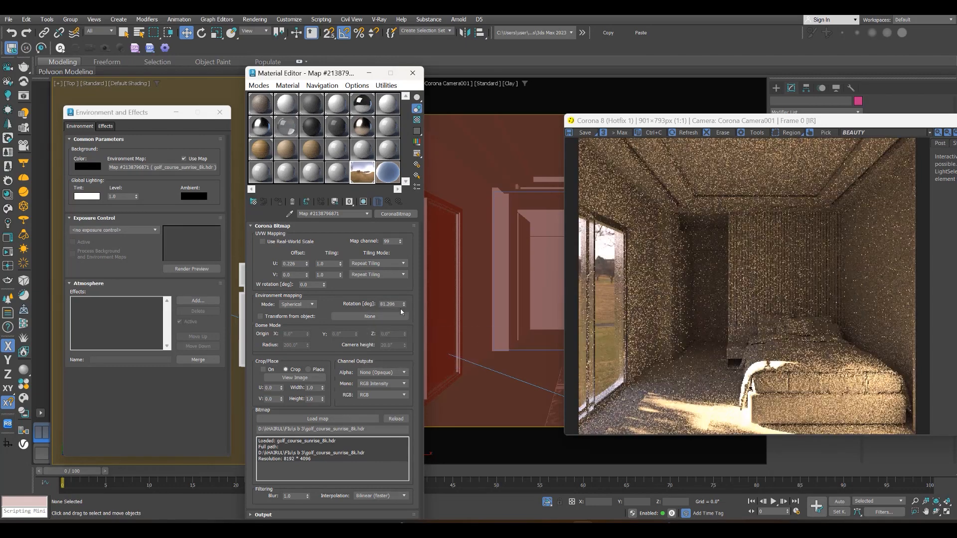
drag(404, 306, 401, 293)
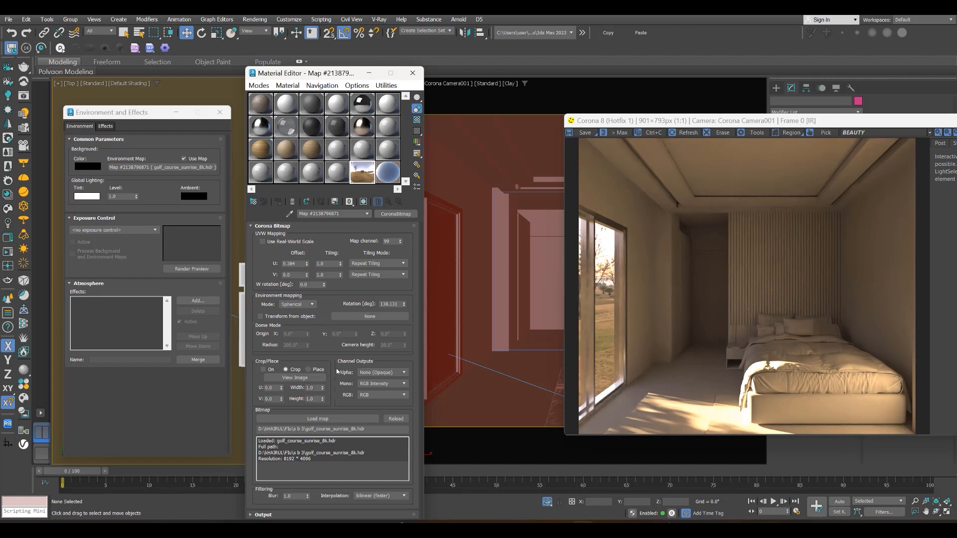
click(268, 372)
click(268, 372)
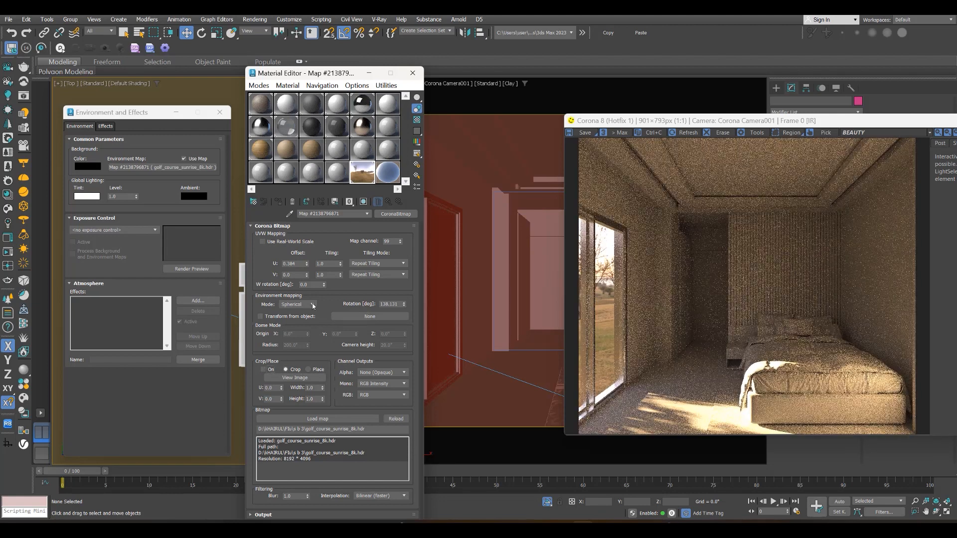
Try the Screen and Mirror Ball environment mapping modes on the HDRI map, and return it to Spherical
click(312, 304)
click(293, 318)
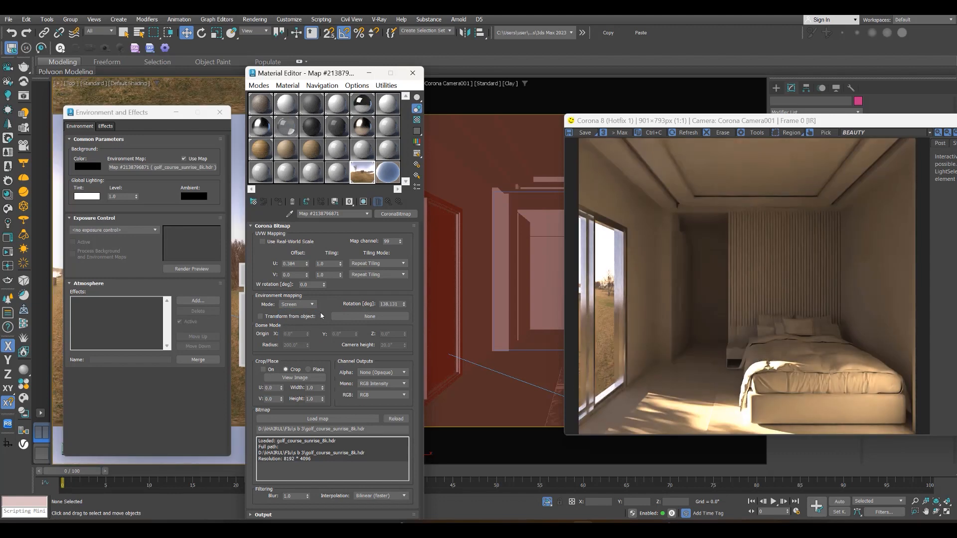
click(313, 305)
click(295, 339)
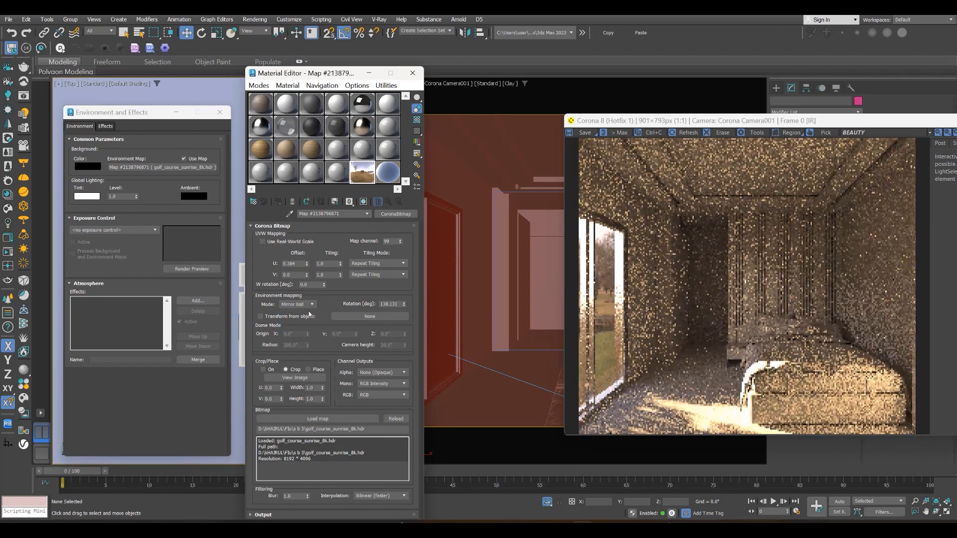
click(312, 305)
click(294, 321)
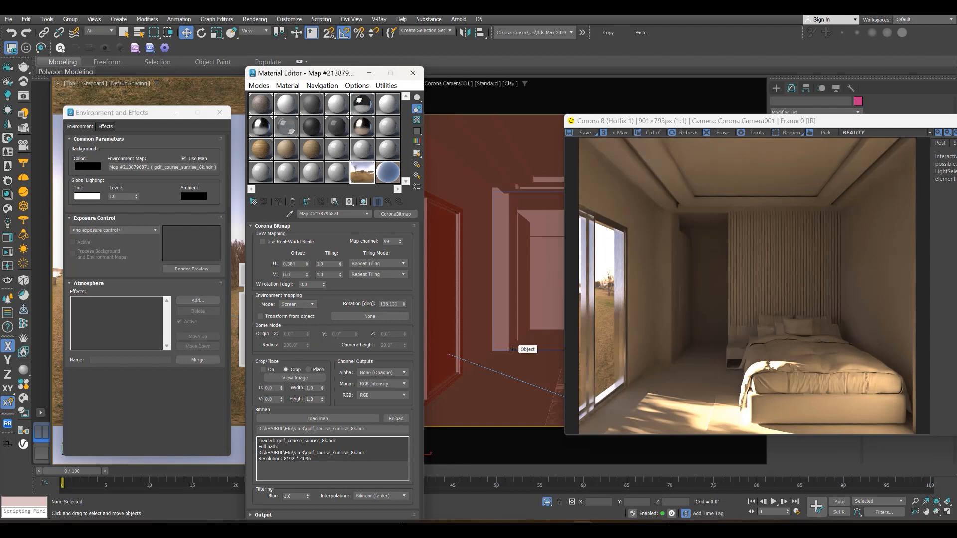
click(309, 304)
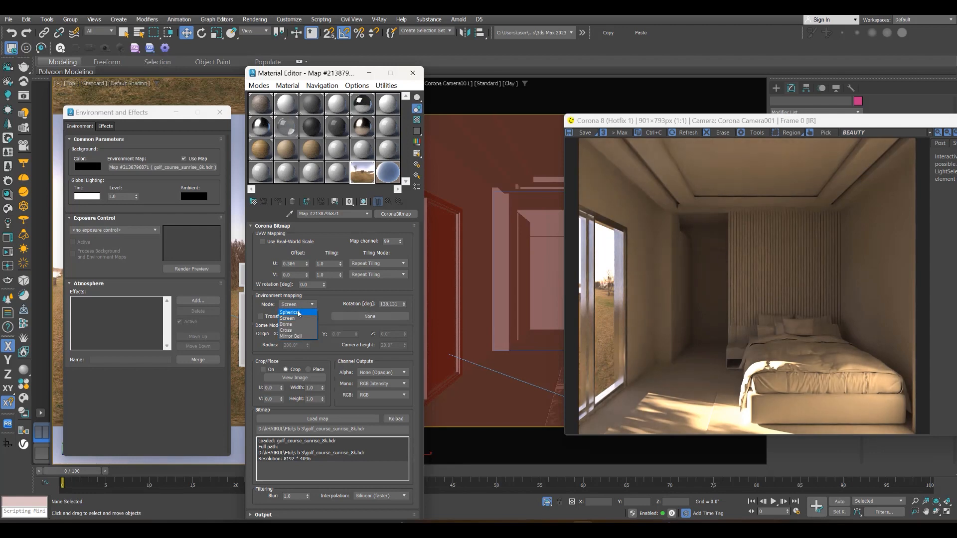
click(299, 313)
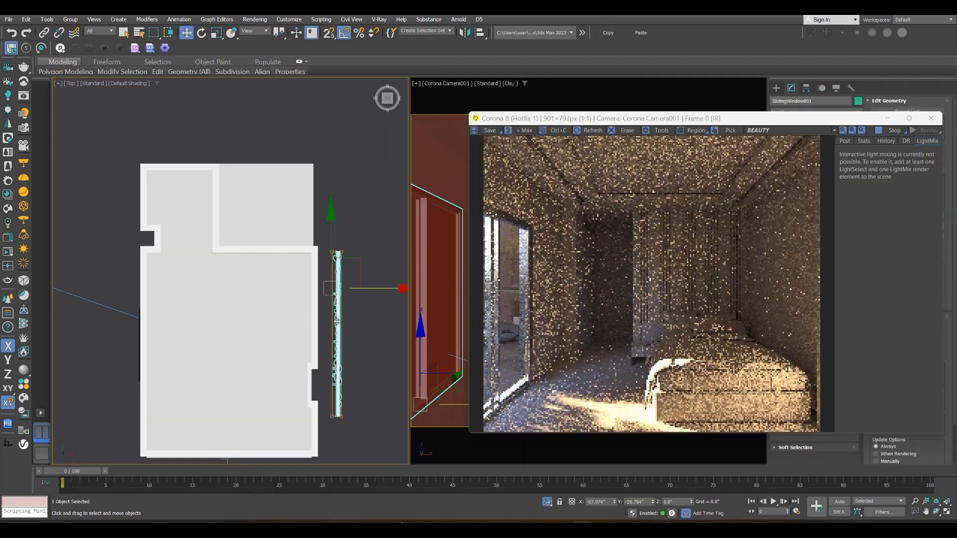
Move the curtains along X onto the inner side of the room's window wall, to about X -68.1
drag(379, 290, 197, 281)
scroll(197, 282, up, 2)
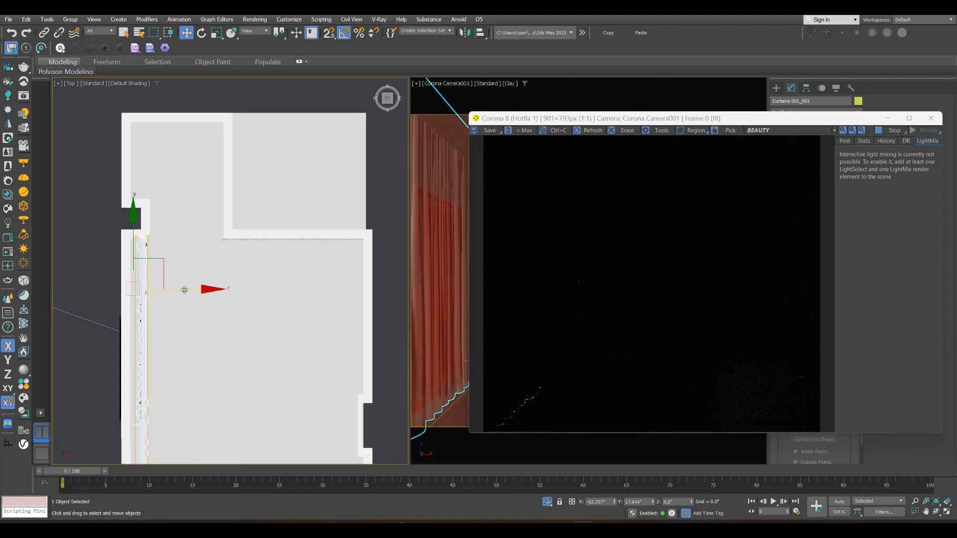
drag(181, 290, 176, 290)
middle_drag(176, 290, 182, 289)
Turn off the material override in Corona's scene render settings
key(F10)
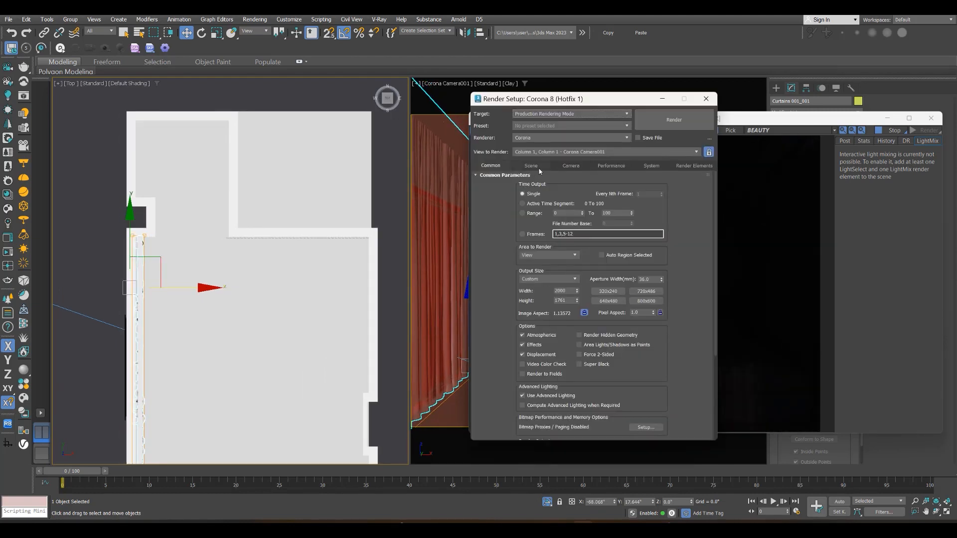
click(509, 285)
click(706, 99)
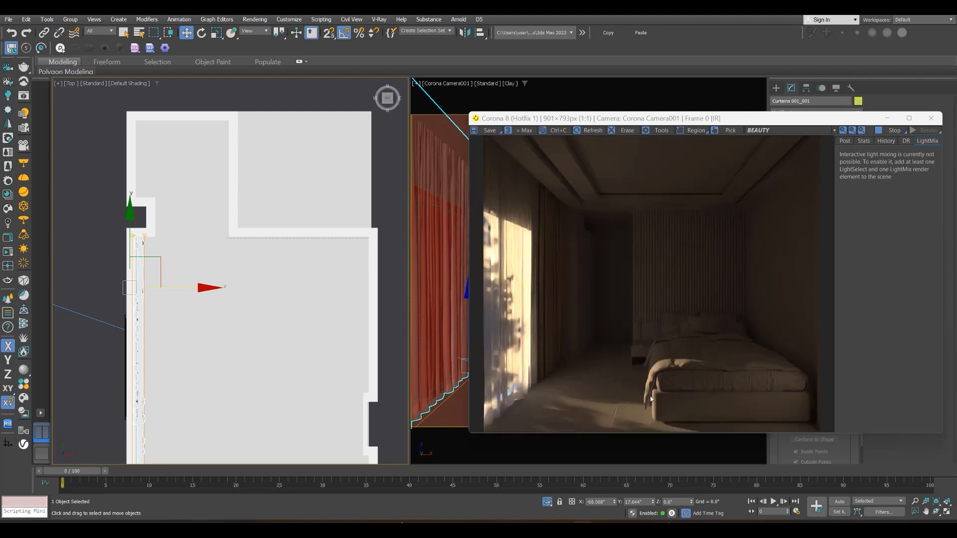
Nudge the curtains along Y to about 16.4, just clear of the wall corner beside the window
middle_drag(228, 266, 302, 223)
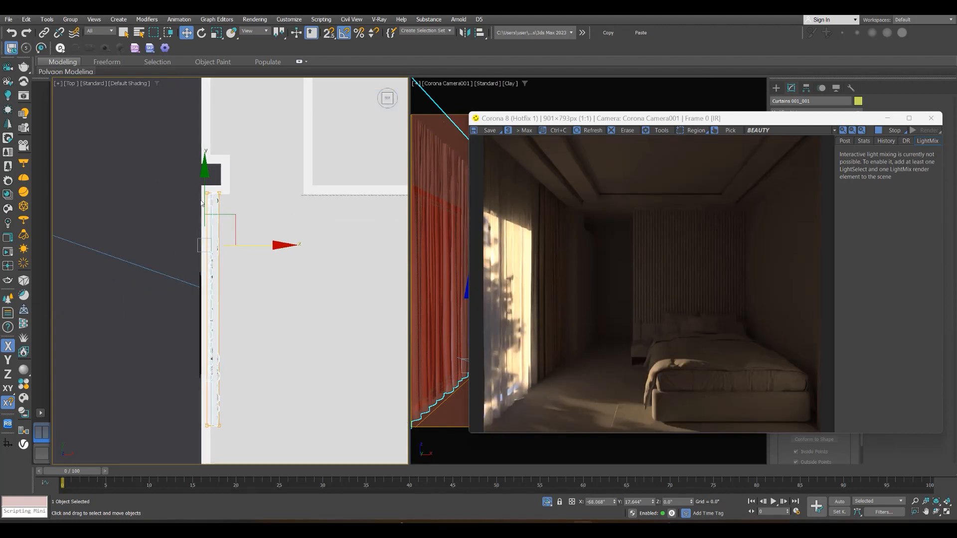
drag(205, 201, 205, 203)
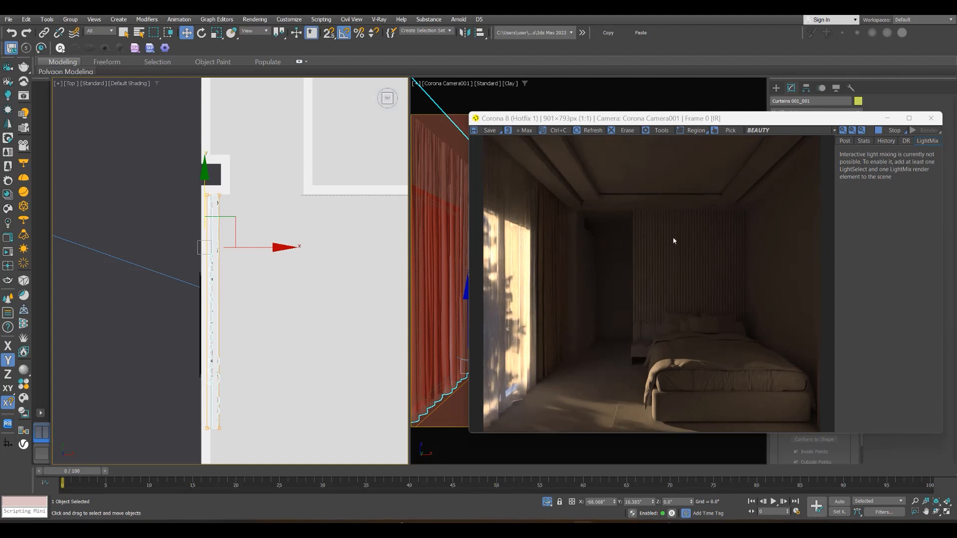
Raise the Simple Exposure in the render's tone mapping settings to 0.372
click(851, 142)
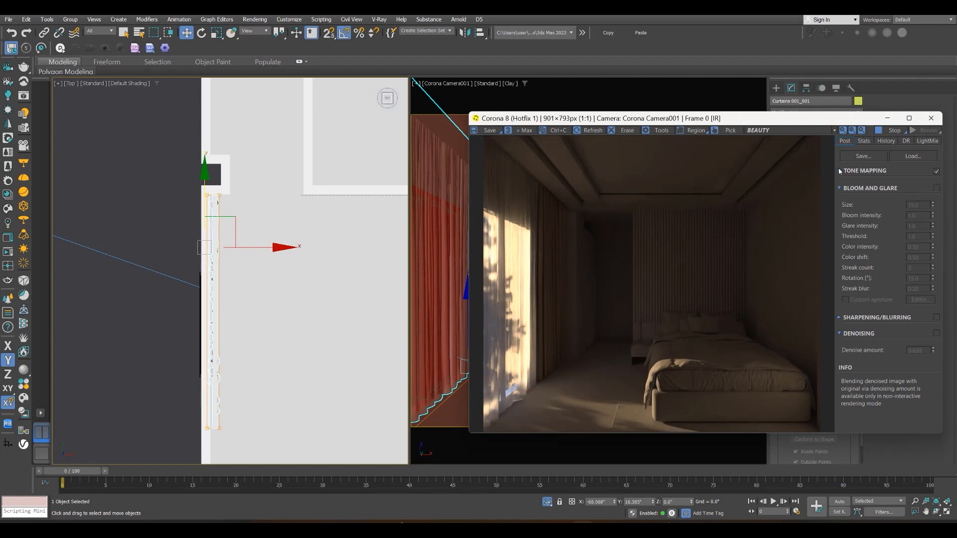
click(852, 172)
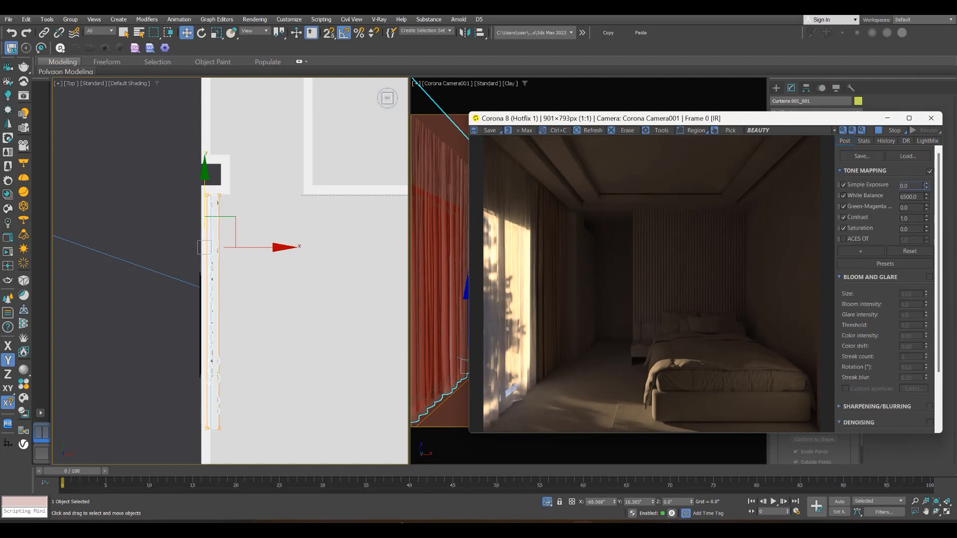
drag(927, 186, 921, 166)
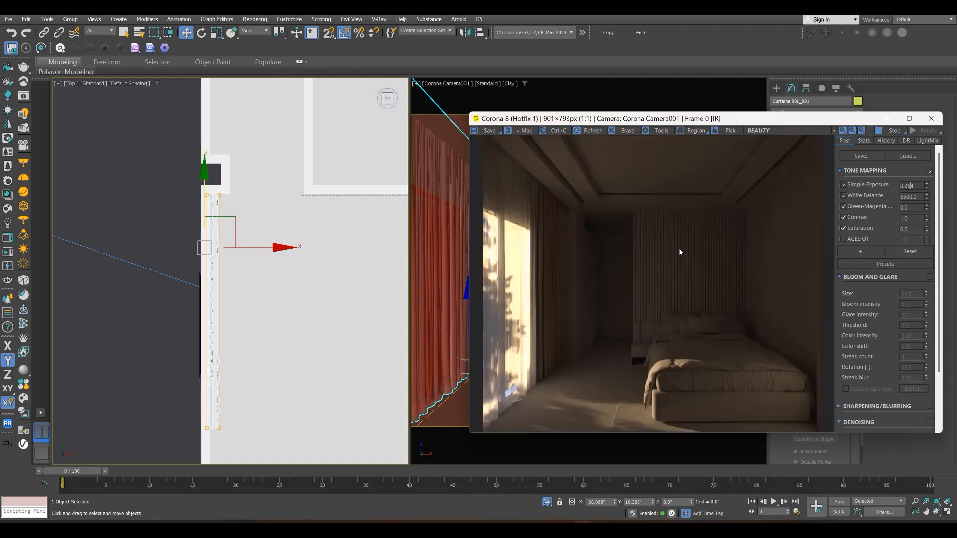
drag(757, 125, 653, 137)
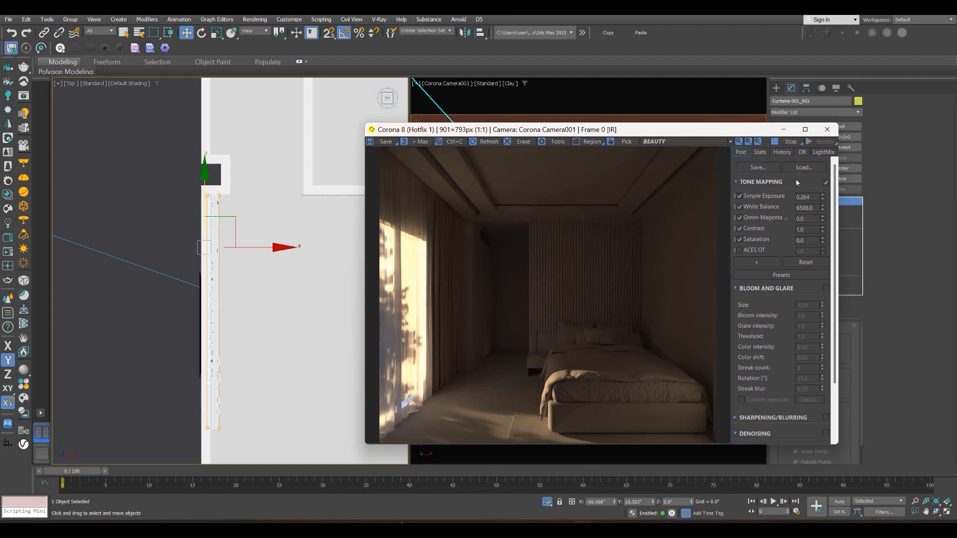
drag(822, 195, 821, 185)
Isolate the round ceiling downlight at the room's upper window-side corner and display it shaded
scroll(167, 291, down, 5)
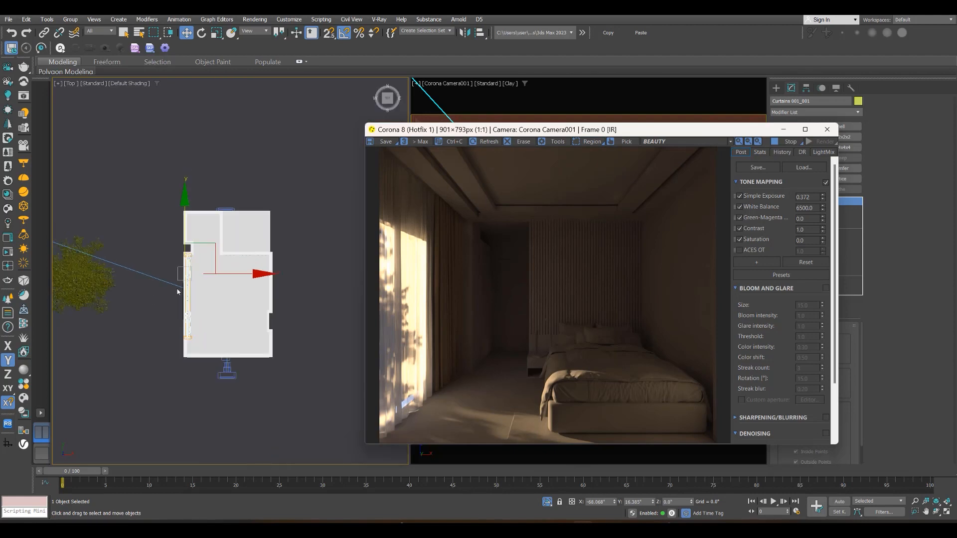
middle_drag(59, 272, 165, 276)
click(151, 272)
drag(664, 135, 737, 100)
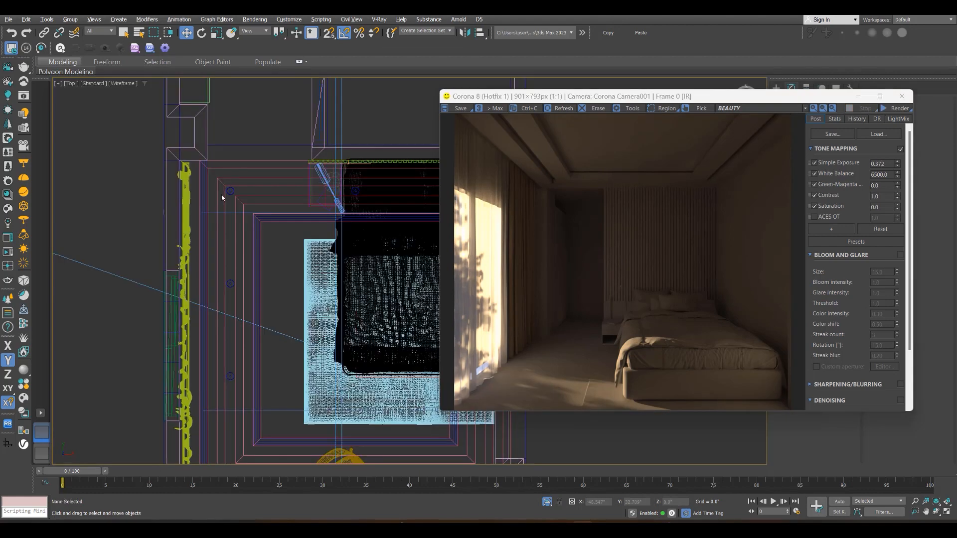
scroll(242, 190, up, 5)
click(244, 205)
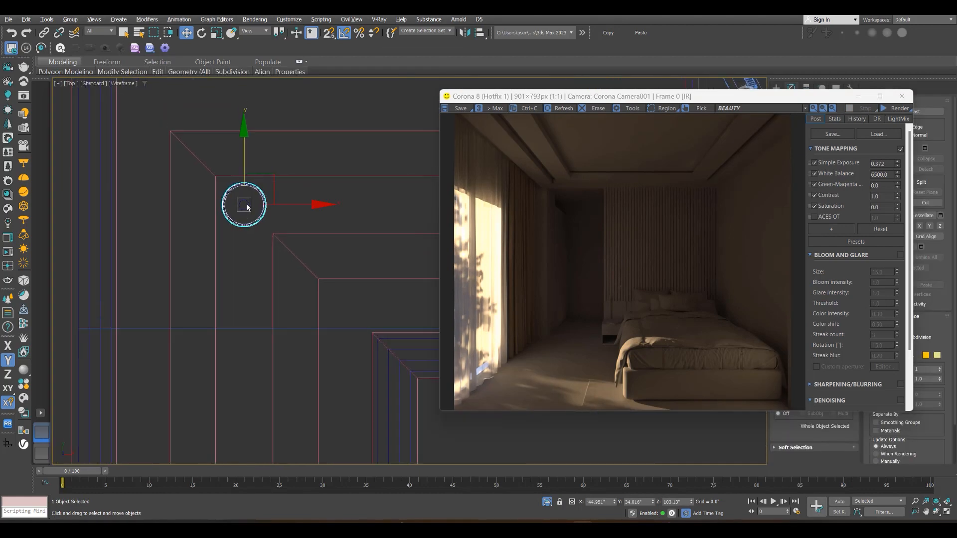
click(247, 204)
scroll(316, 181, up, 4)
click(316, 182)
scroll(209, 214, down, 4)
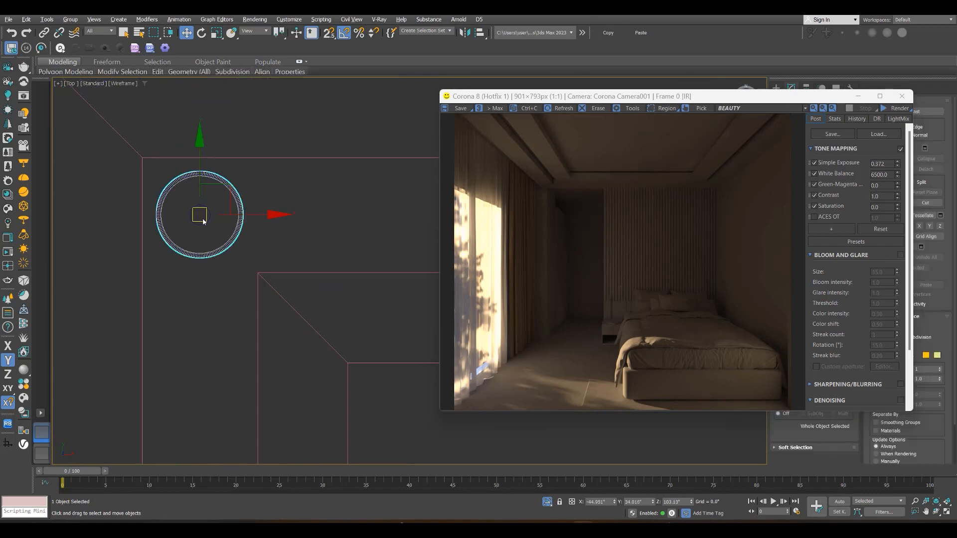
key(alt+q)
mouse_move(202, 221)
alt+middle_down()
mouse_move(203, 138)
mouse_move(232, 128)
alt+middle_up()
key(F3)
Select the round inner polygon on the underside of the downlight cylinder at polygon level
scroll(198, 219, up, 2)
alt+middle_drag(198, 219, 216, 171)
scroll(213, 206, up, 3)
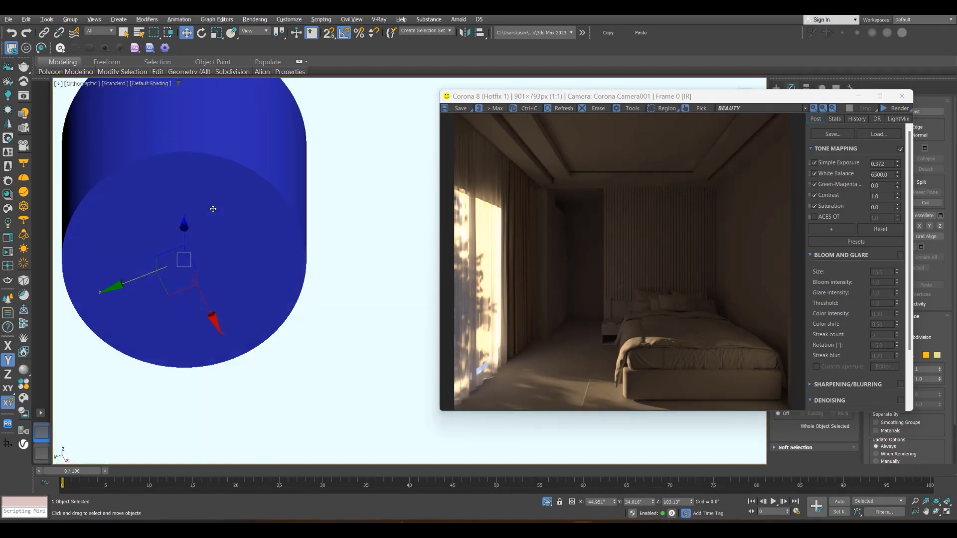
scroll(212, 207, down, 4)
mouse_move(212, 206)
alt+middle_down()
mouse_move(205, 284)
mouse_move(217, 267)
mouse_move(217, 224)
alt+middle_up()
scroll(216, 224, up, 2)
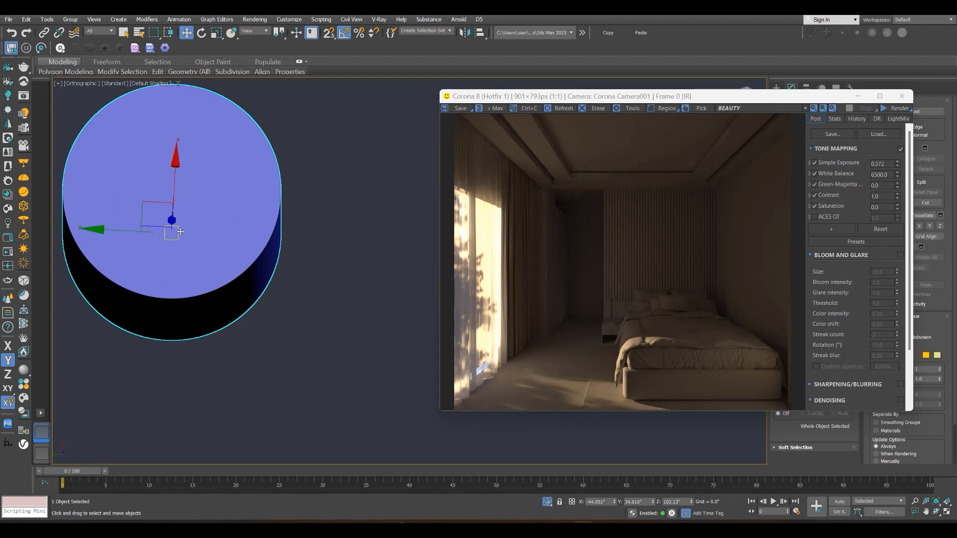
alt+middle_drag(179, 232, 197, 196)
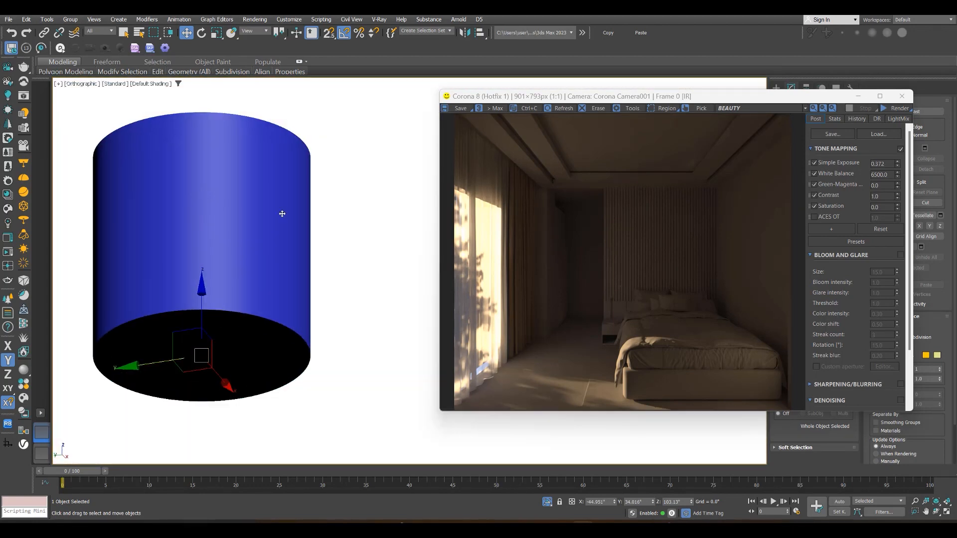
drag(789, 101, 770, 97)
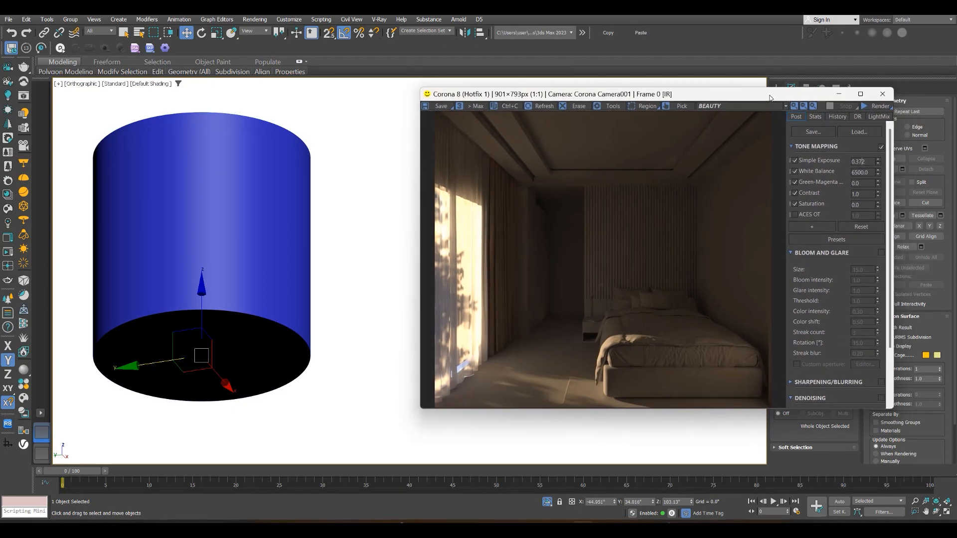
scroll(175, 269, down, 2)
drag(765, 97, 648, 87)
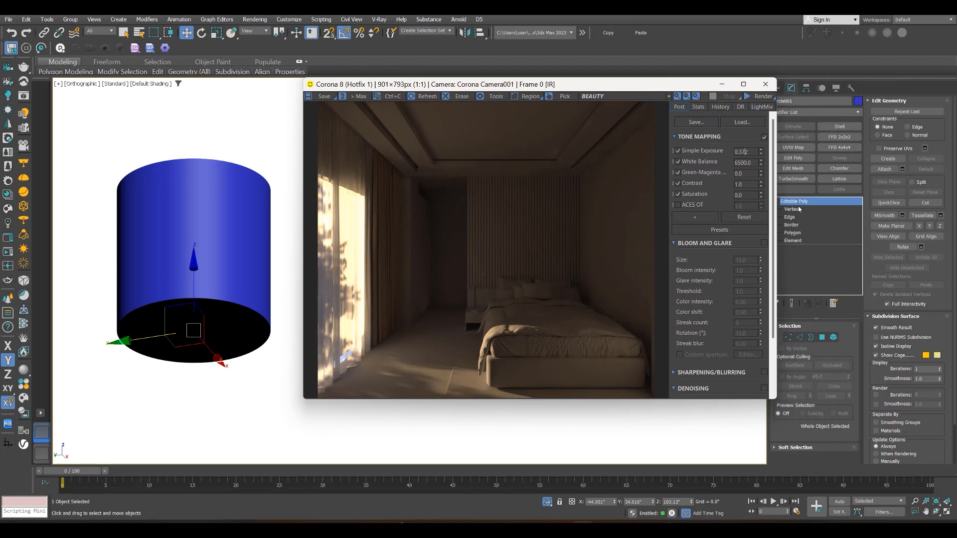
click(793, 233)
scroll(218, 265, up, 4)
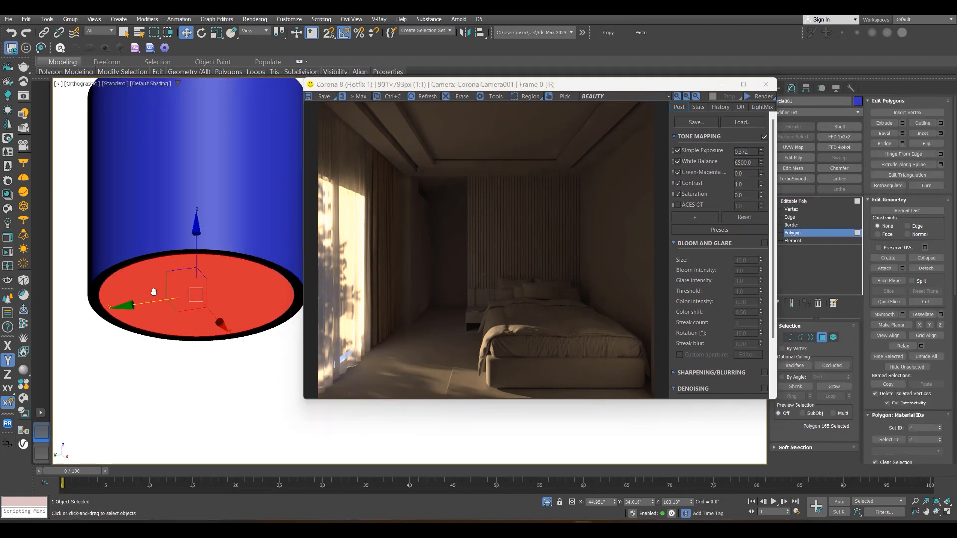
Change the unused 16 - Default material in the Material Editor to a CoronaLightMtl
key(m)
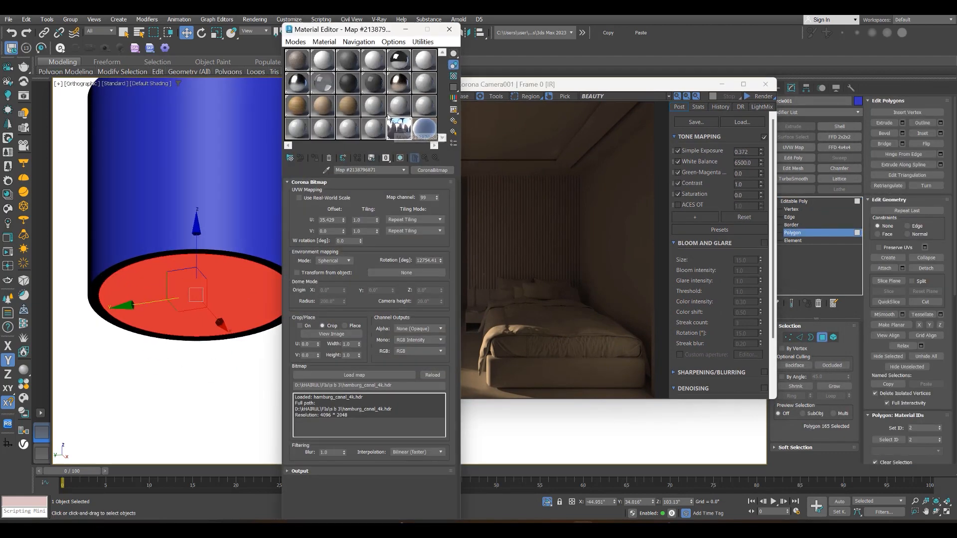
click(424, 129)
click(432, 170)
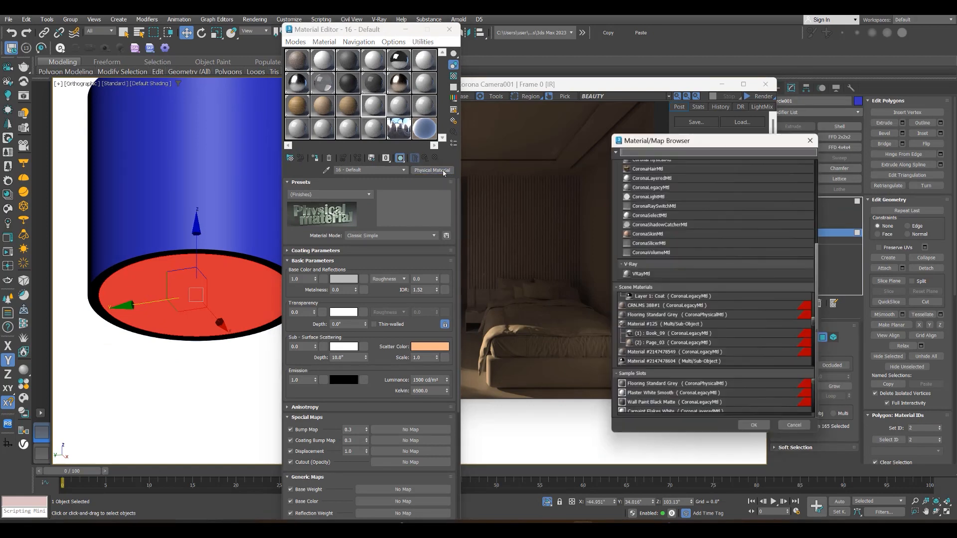
double_click(659, 199)
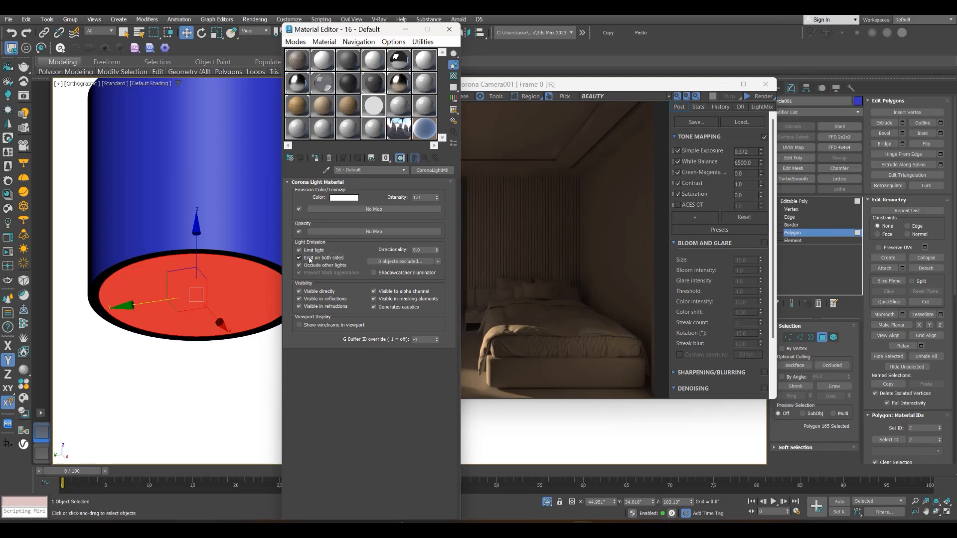
Give the downlight's CoronaLightMtl a warm light-orange emission color
click(343, 199)
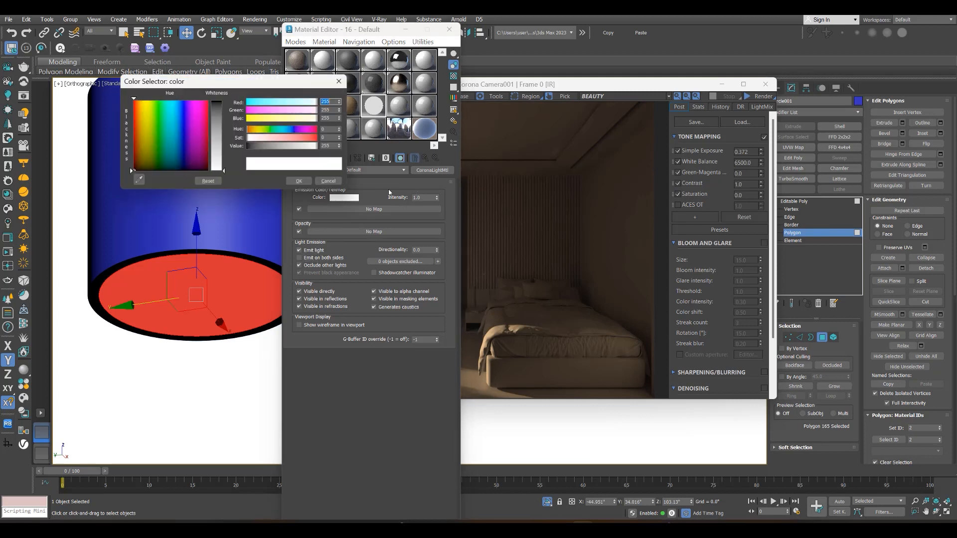
click(137, 108)
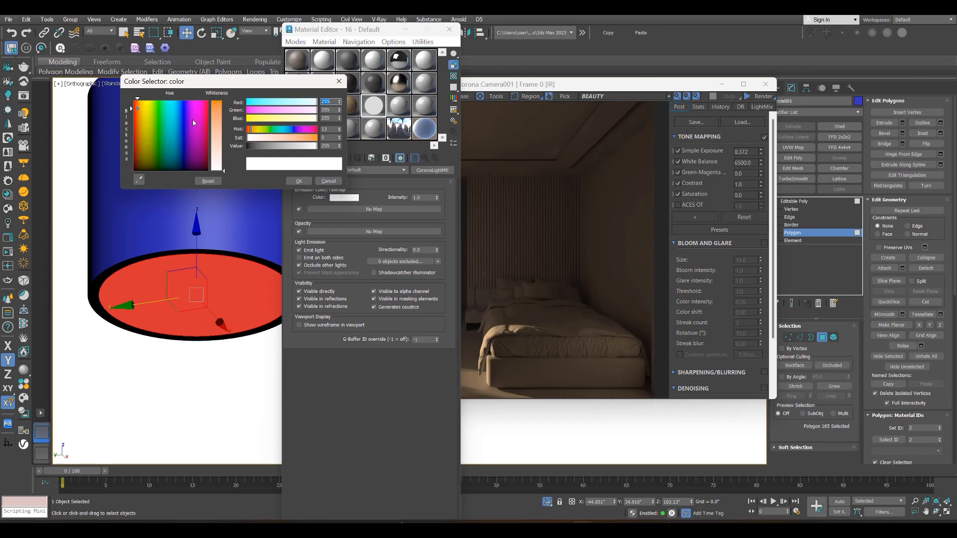
click(218, 129)
click(140, 109)
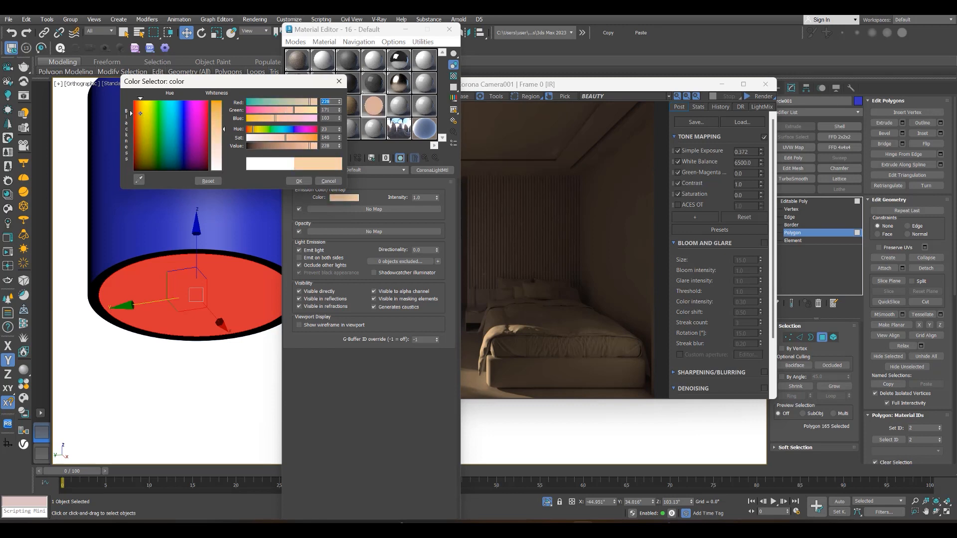
click(141, 106)
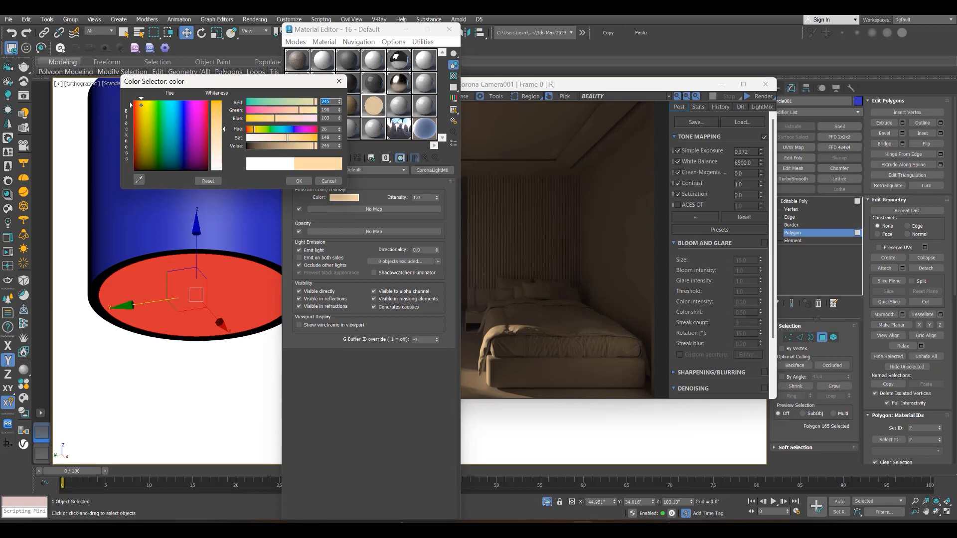
click(138, 115)
click(139, 110)
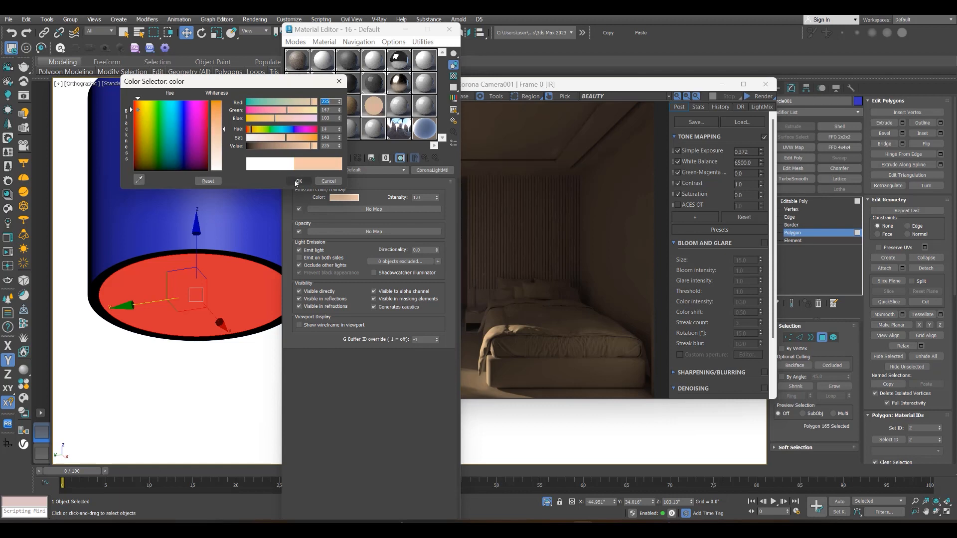
click(140, 117)
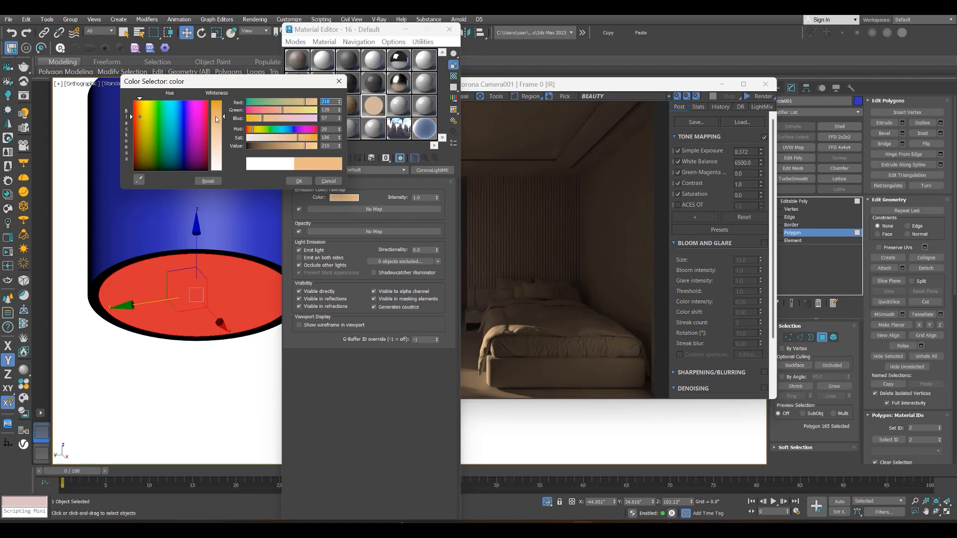
click(299, 181)
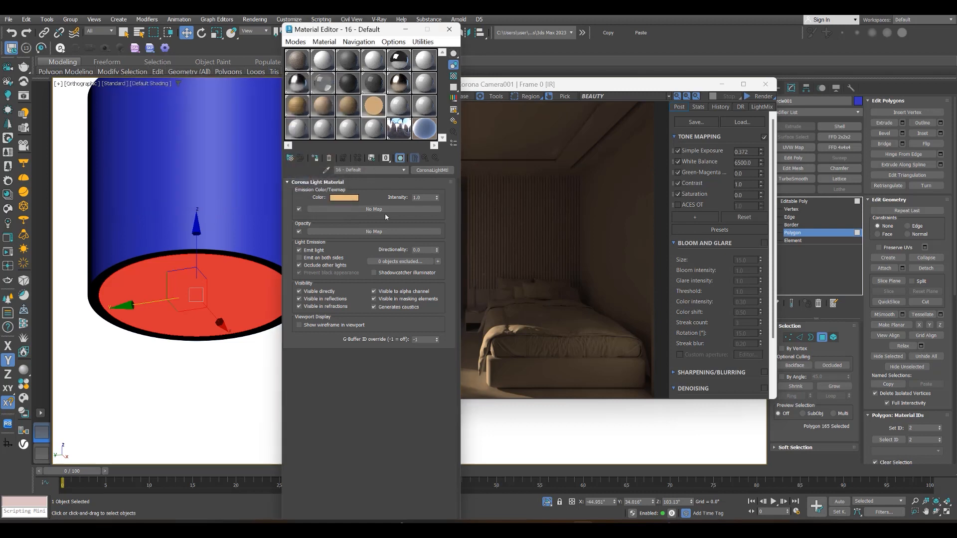
click(423, 198)
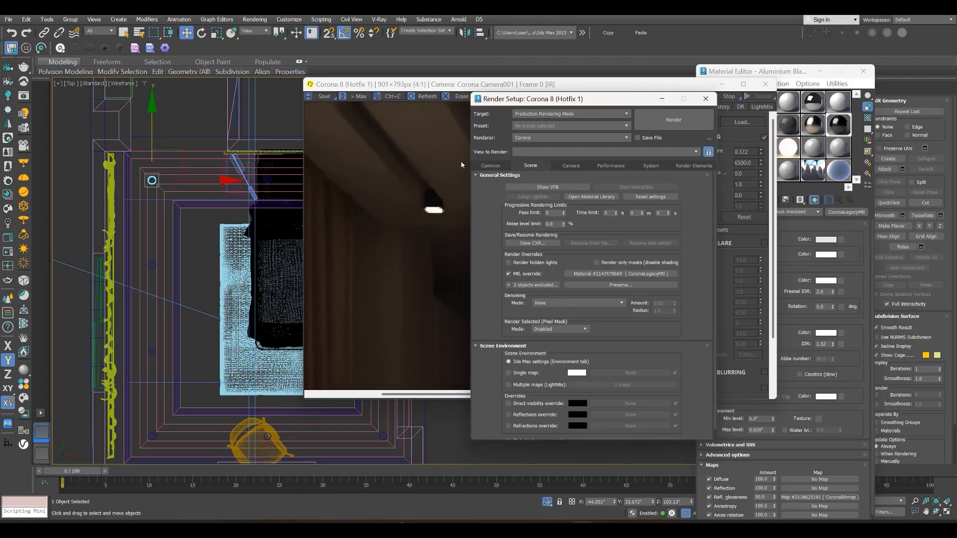
click(424, 211)
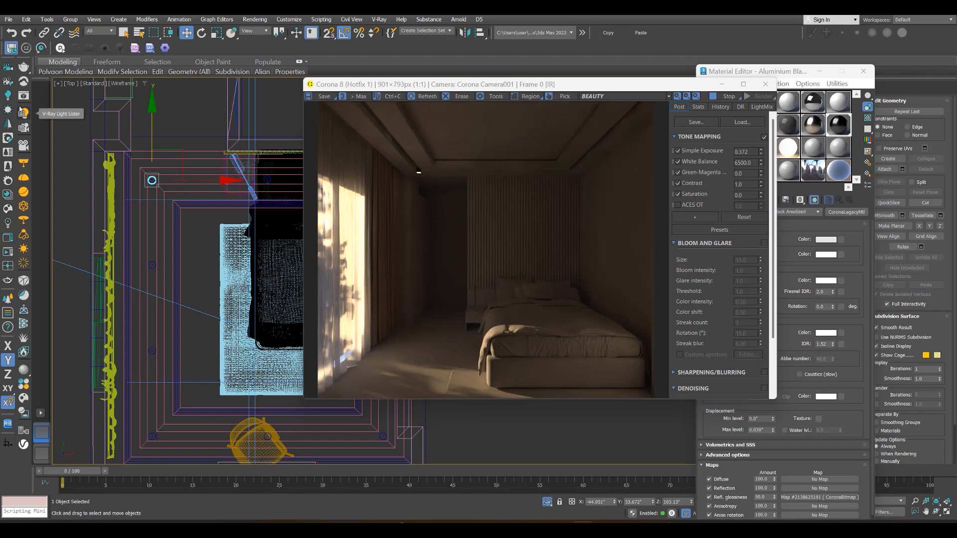
Create a sphere-shaped Corona light with a radius of about 1.49 in, centered on the window-side corner downlight in the top view
click(7, 96)
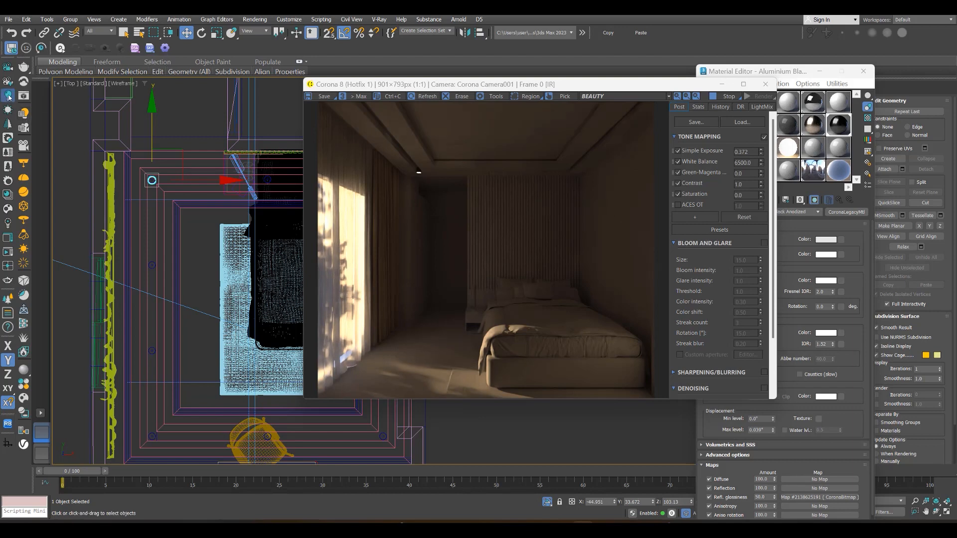
drag(657, 90, 576, 93)
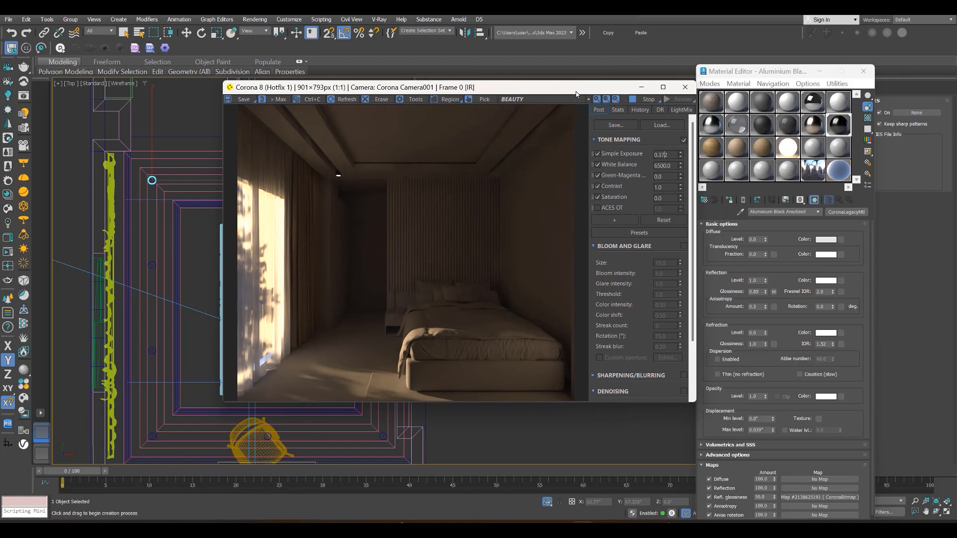
click(864, 70)
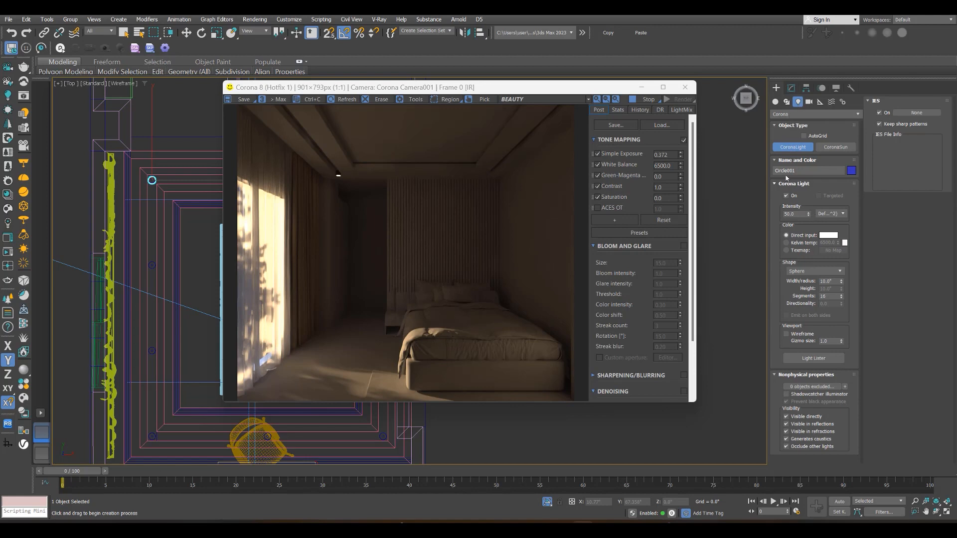
scroll(149, 177, up, 4)
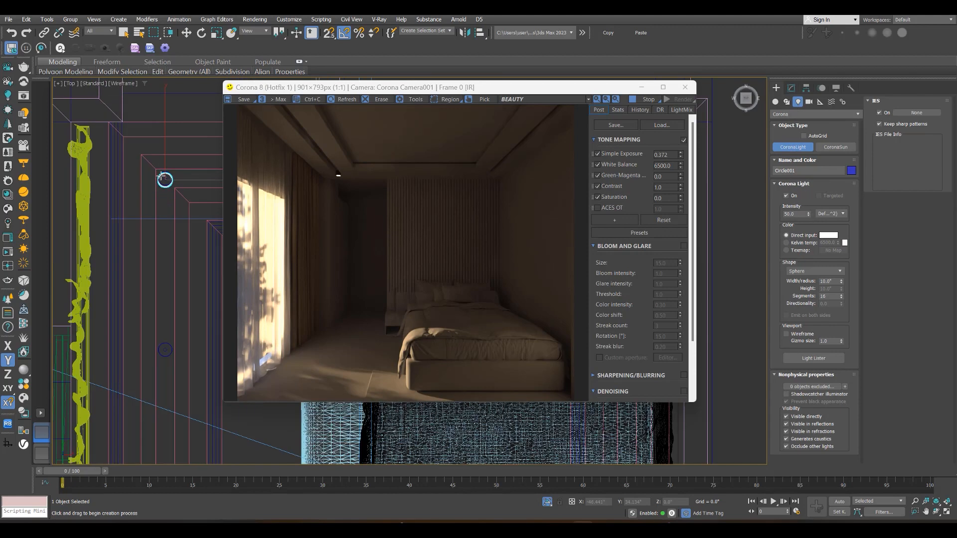
click(805, 274)
click(807, 273)
scroll(151, 189, up, 2)
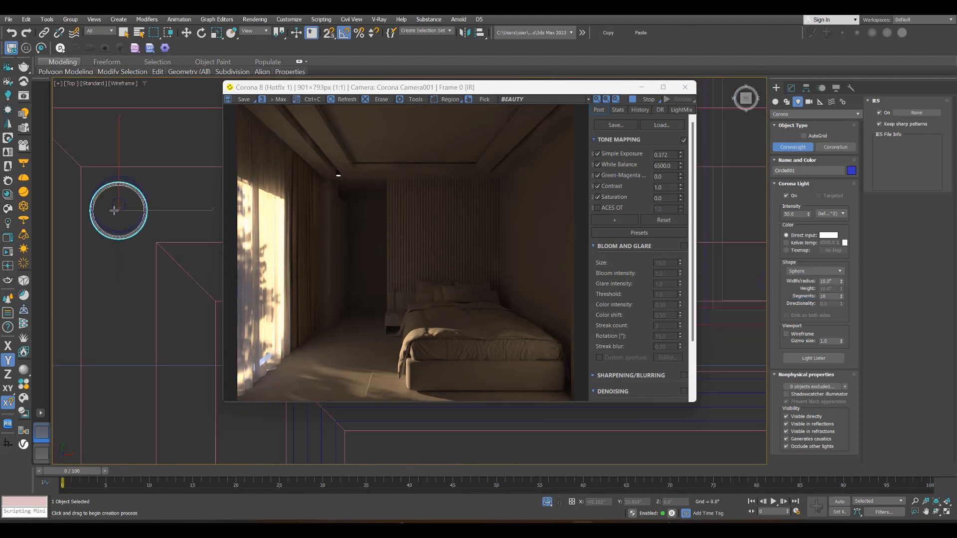
drag(118, 211, 139, 228)
middle_drag(130, 216, 128, 214)
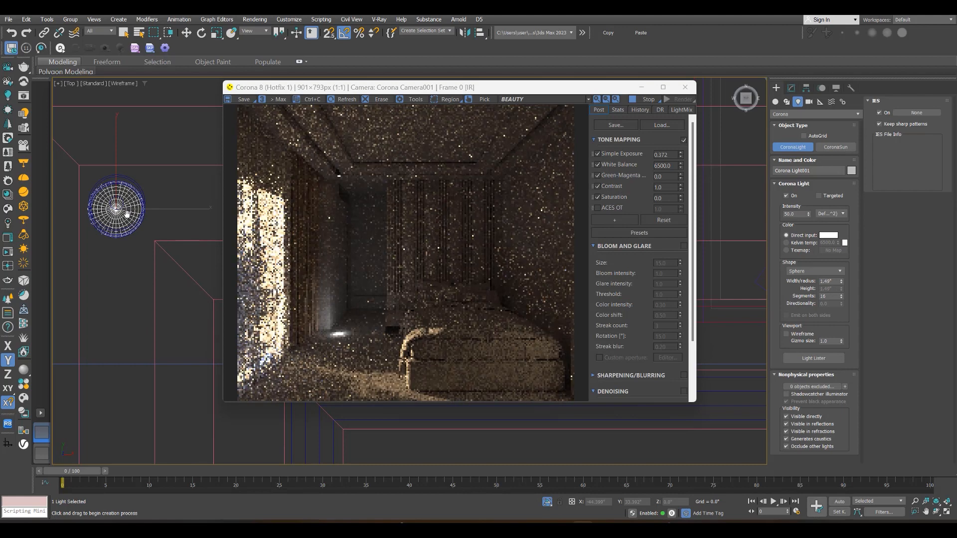
In the front view, raise the sphere light vertically from the floor to about mid-height of the room, Z about 60.43 in
key(f)
key(z)
scroll(126, 218, down, 6)
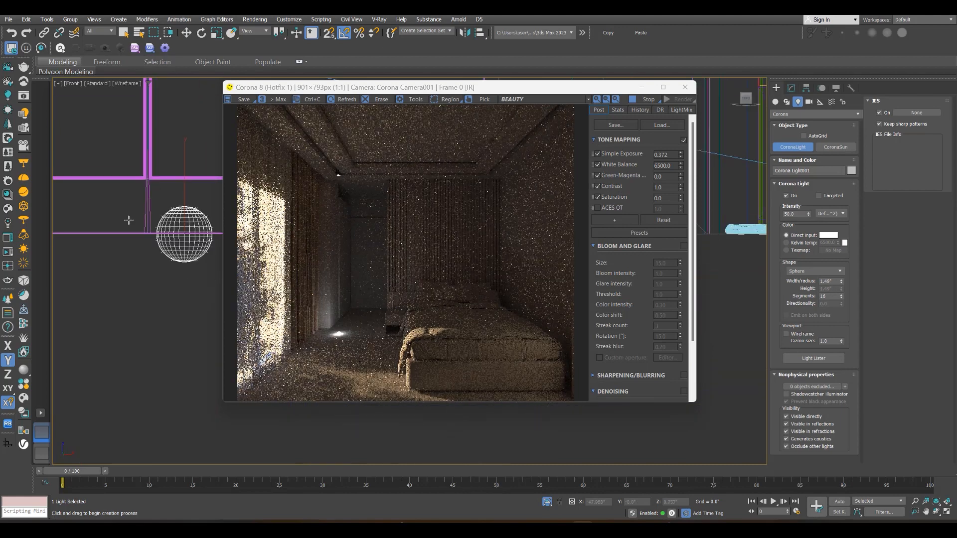
key(w)
scroll(144, 219, down, 5)
middle_drag(150, 207, 153, 312)
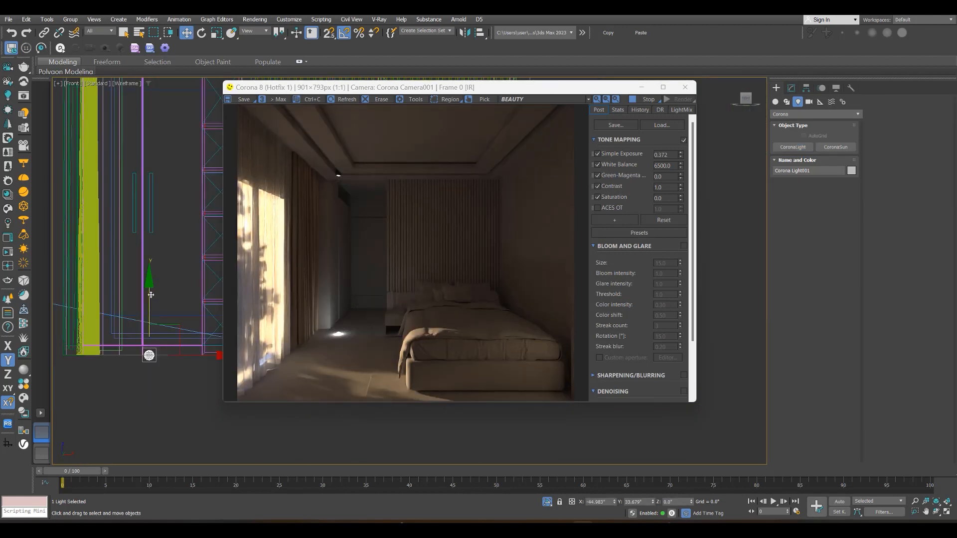
drag(150, 294, 179, 94)
middle_drag(176, 119, 160, 339)
scroll(146, 309, down, 5)
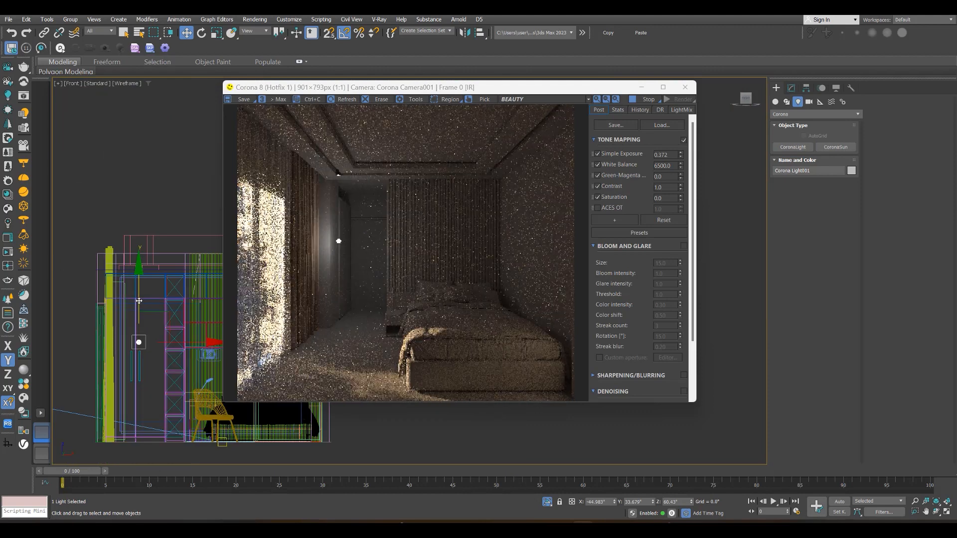
Raise the sphere light to just below the downlight cylinder, Z about 99.79 in, and check its glow in the interactive render
drag(536, 92, 889, 176)
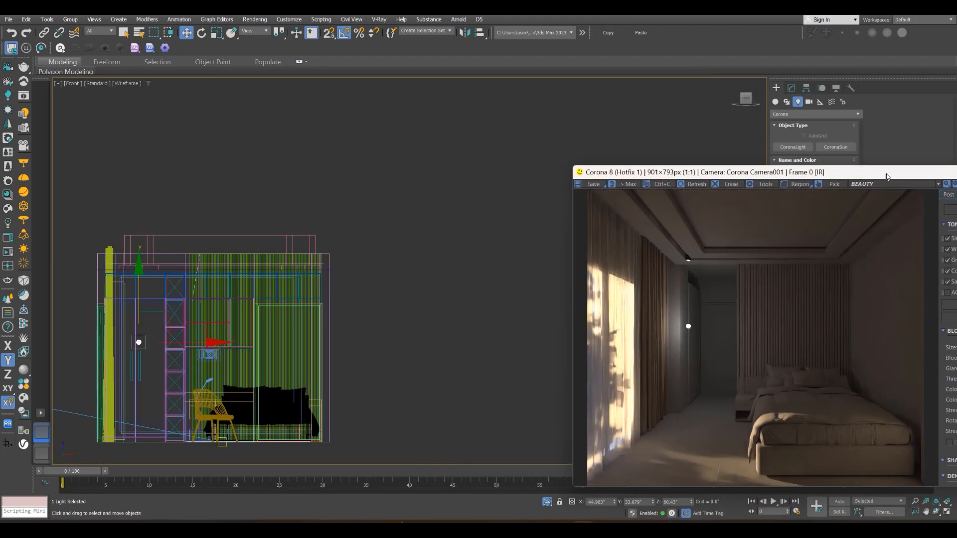
middle_drag(147, 302, 180, 247)
scroll(181, 247, up, 4)
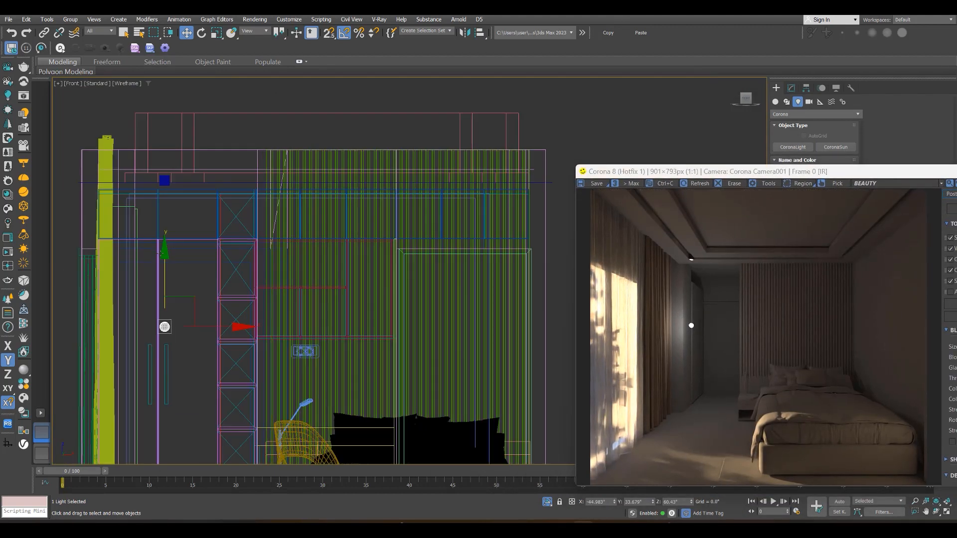
drag(165, 260, 164, 127)
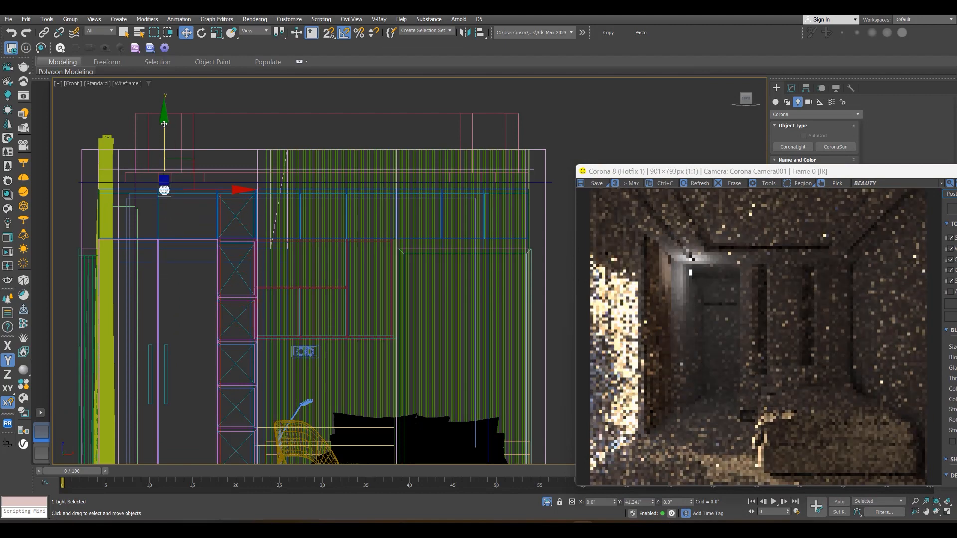
scroll(163, 195, up, 6)
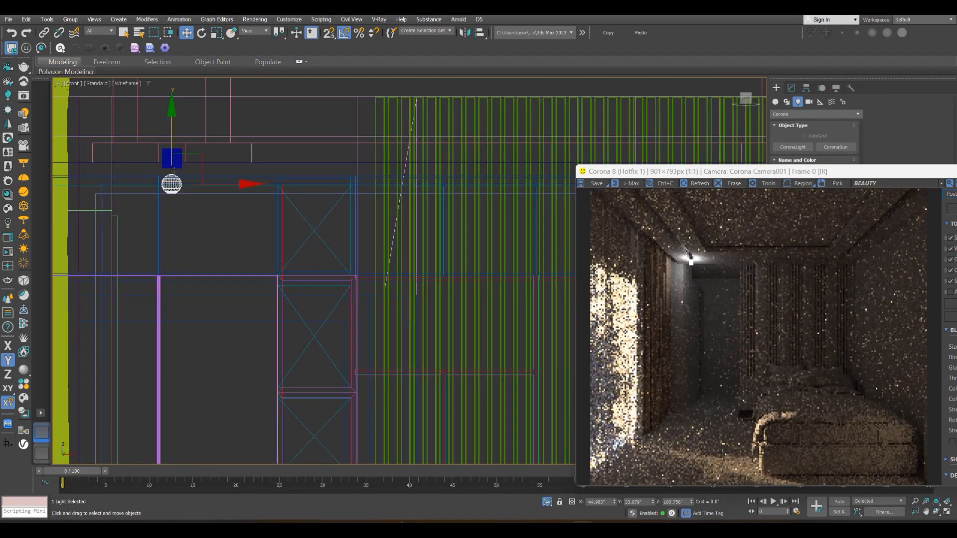
drag(172, 162, 171, 172)
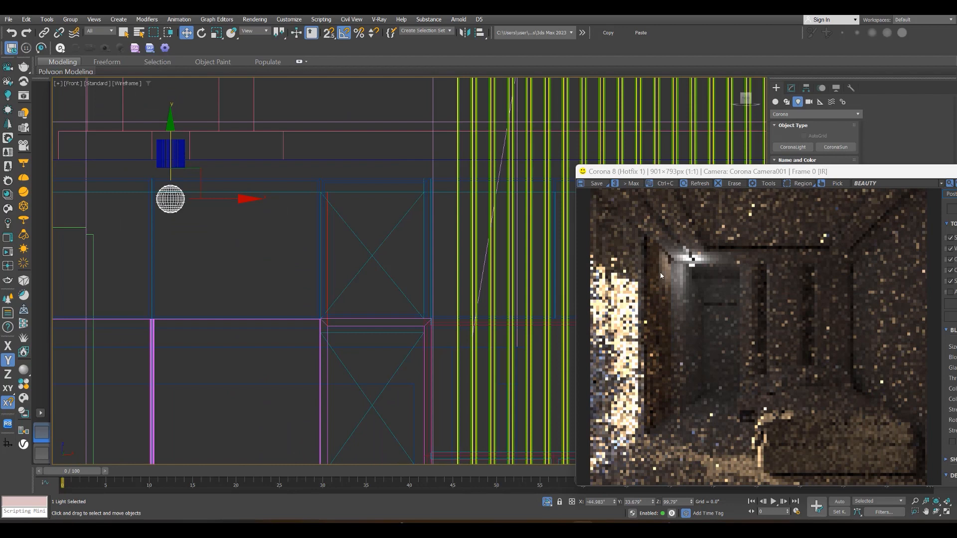
scroll(713, 258, up, 2)
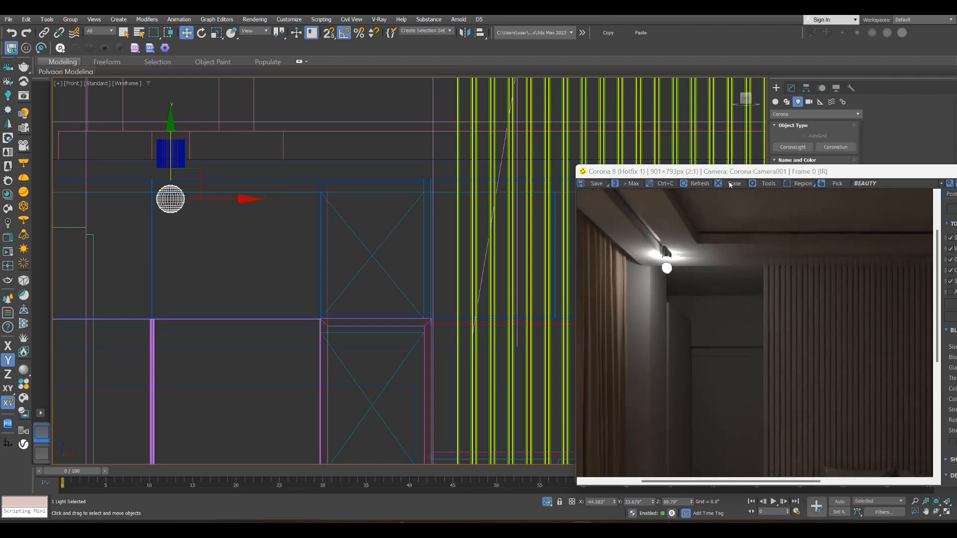
drag(882, 174, 592, 81)
scroll(472, 192, down, 1)
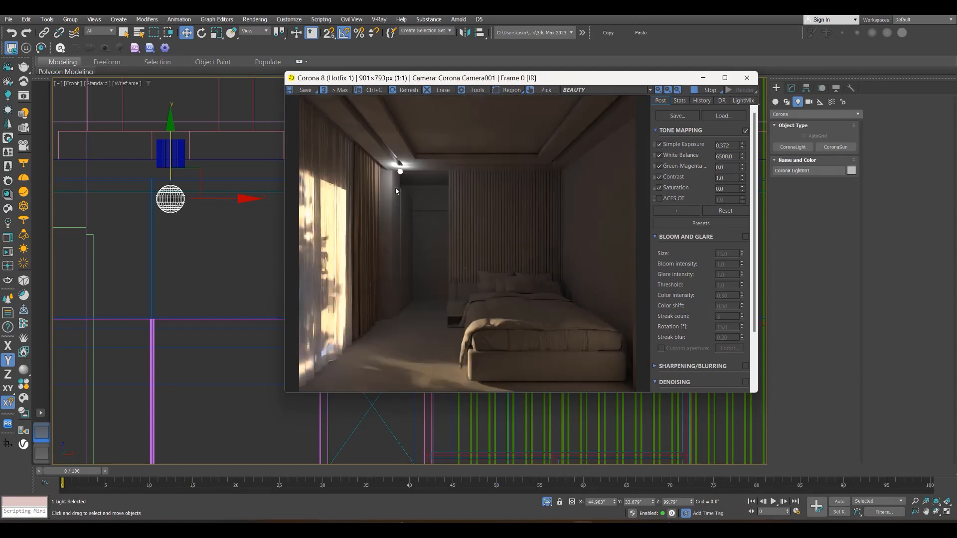
drag(614, 89, 607, 95)
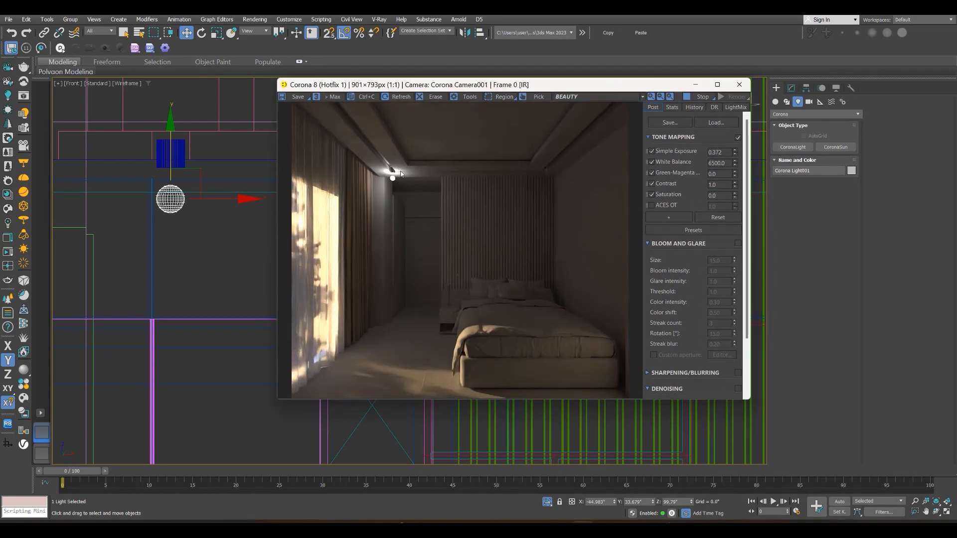